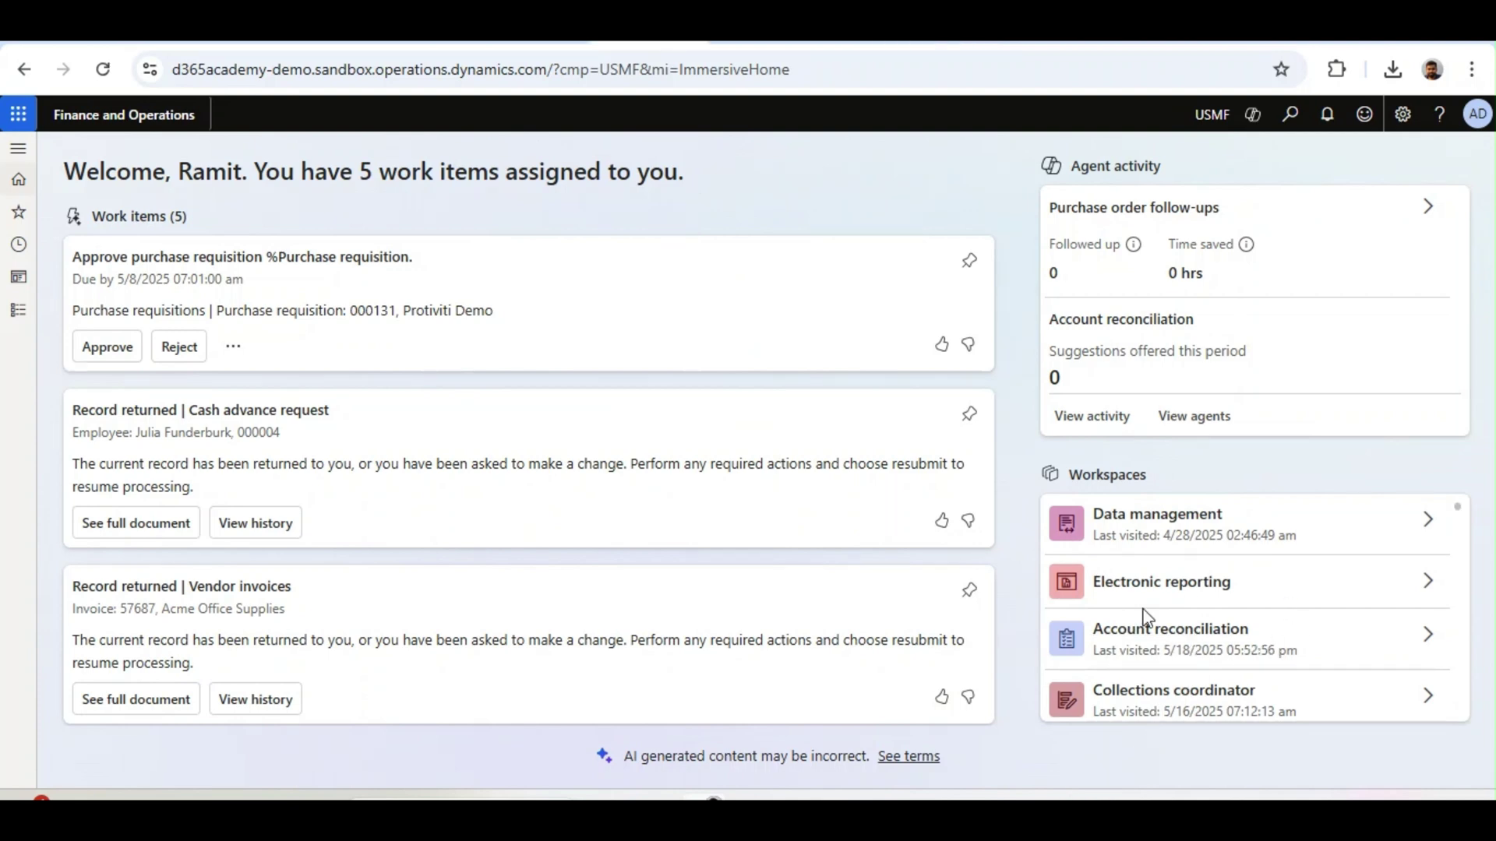
# - Open the Account reconciliation workspace showing Bank's 2 and Accounts payable's 3 exceptions
pyautogui.click(1426, 639)
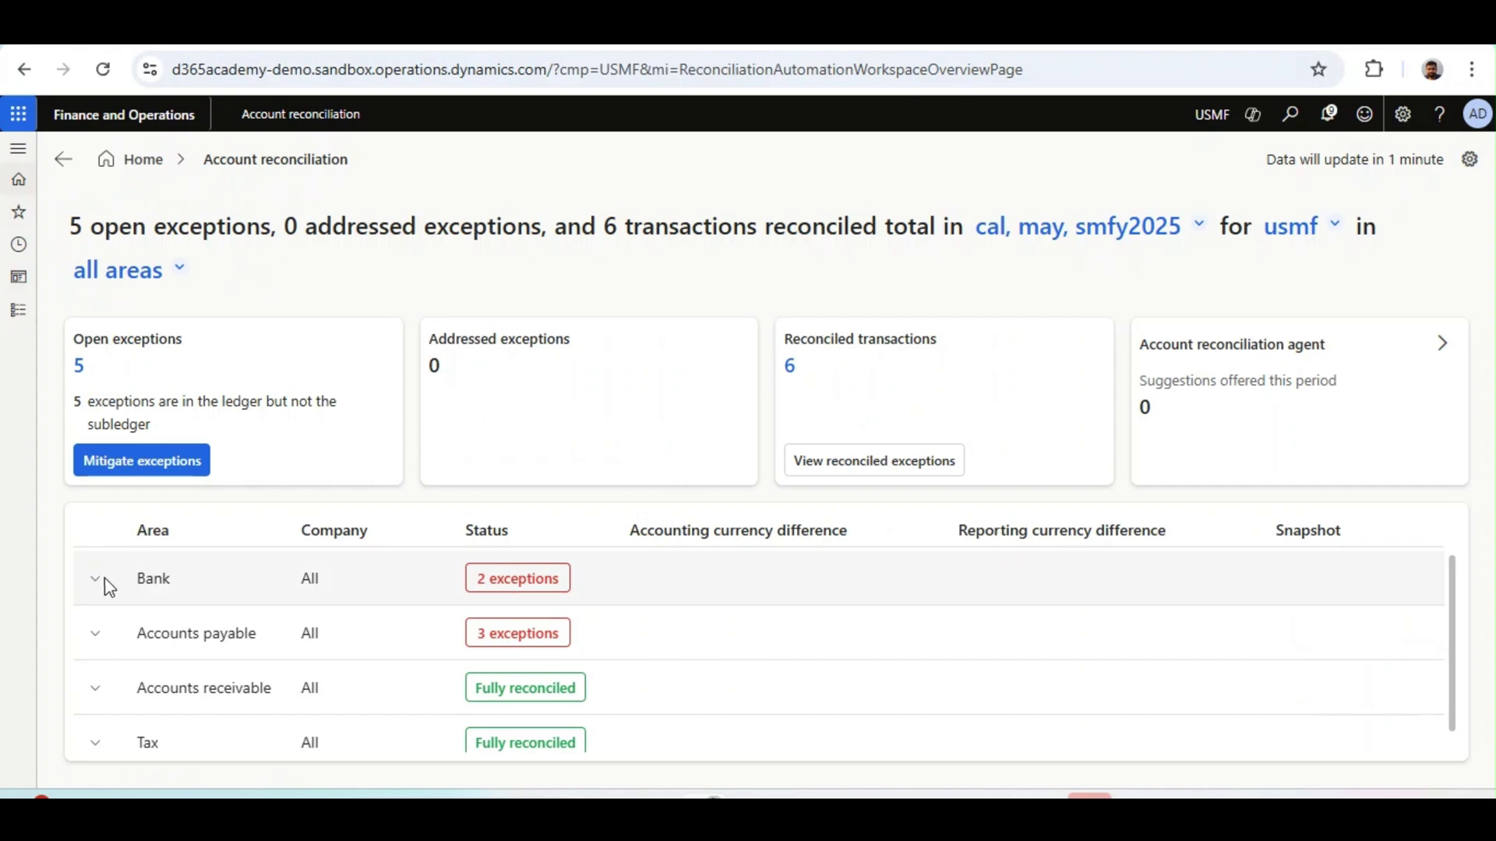
pyautogui.click(96, 589)
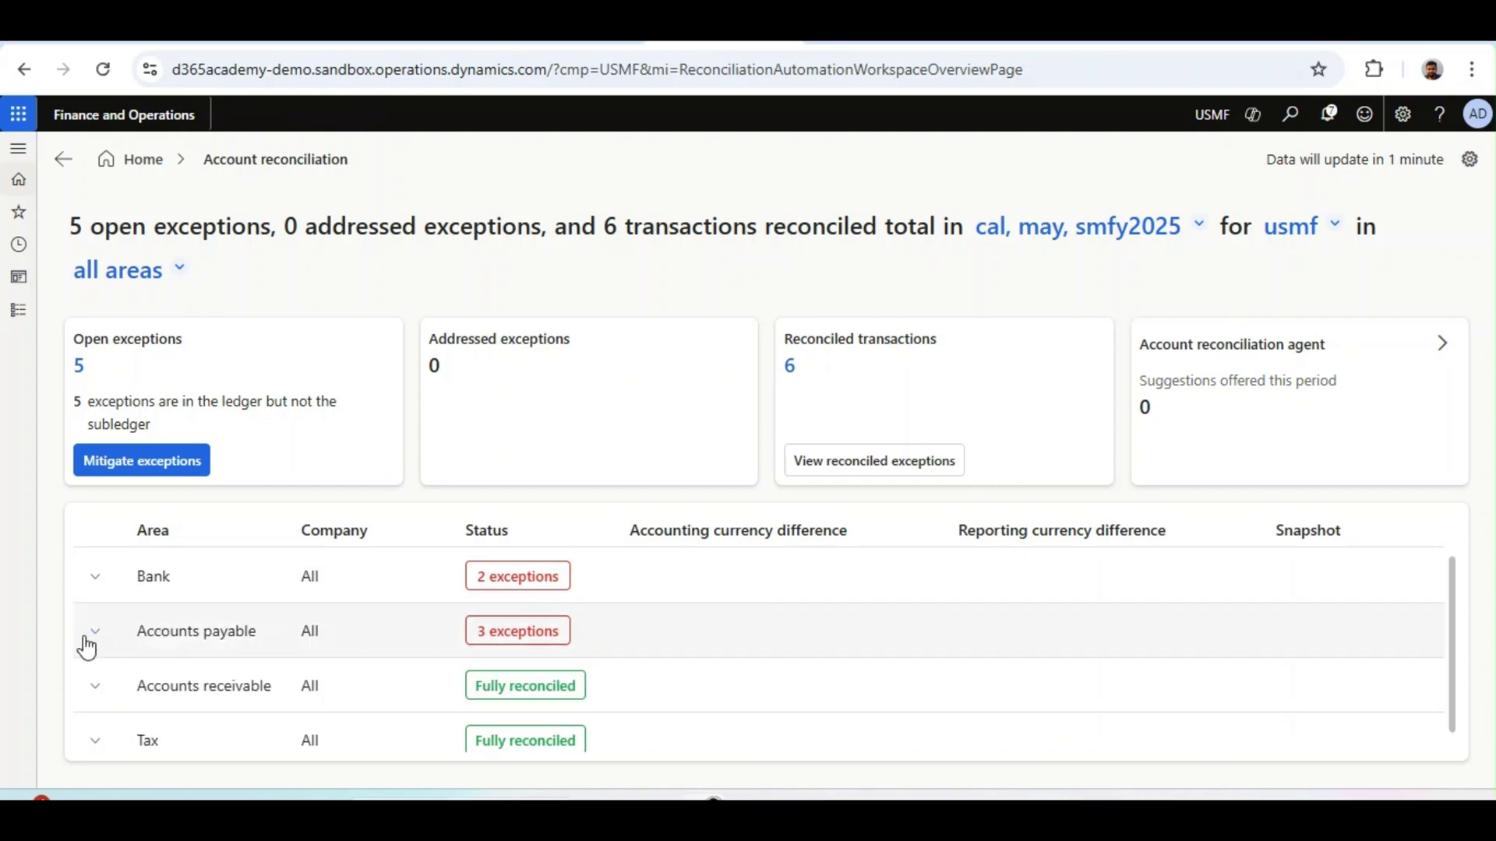
pyautogui.click(87, 642)
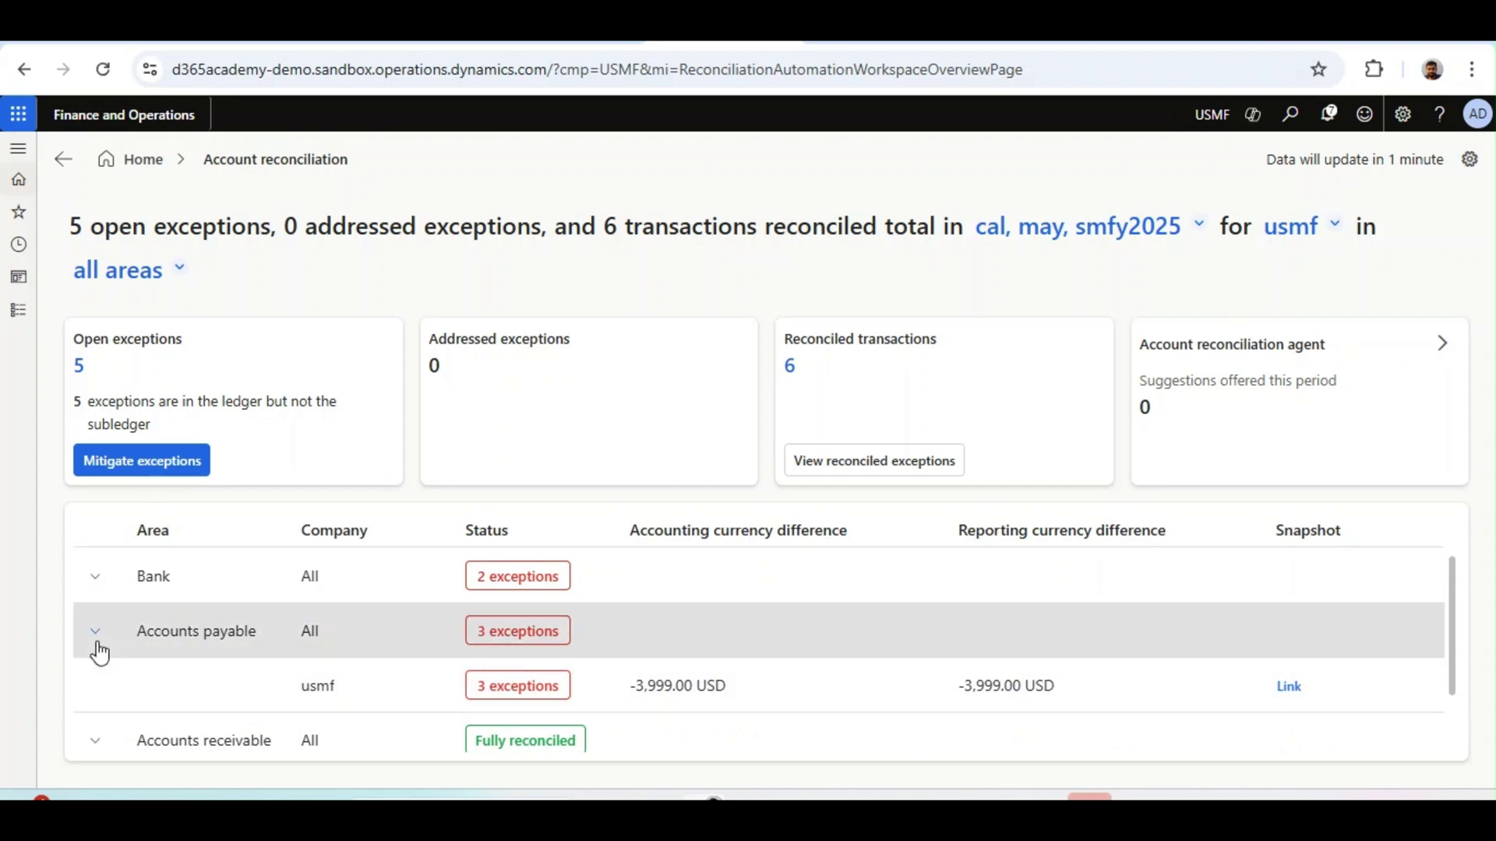
pyautogui.click(97, 645)
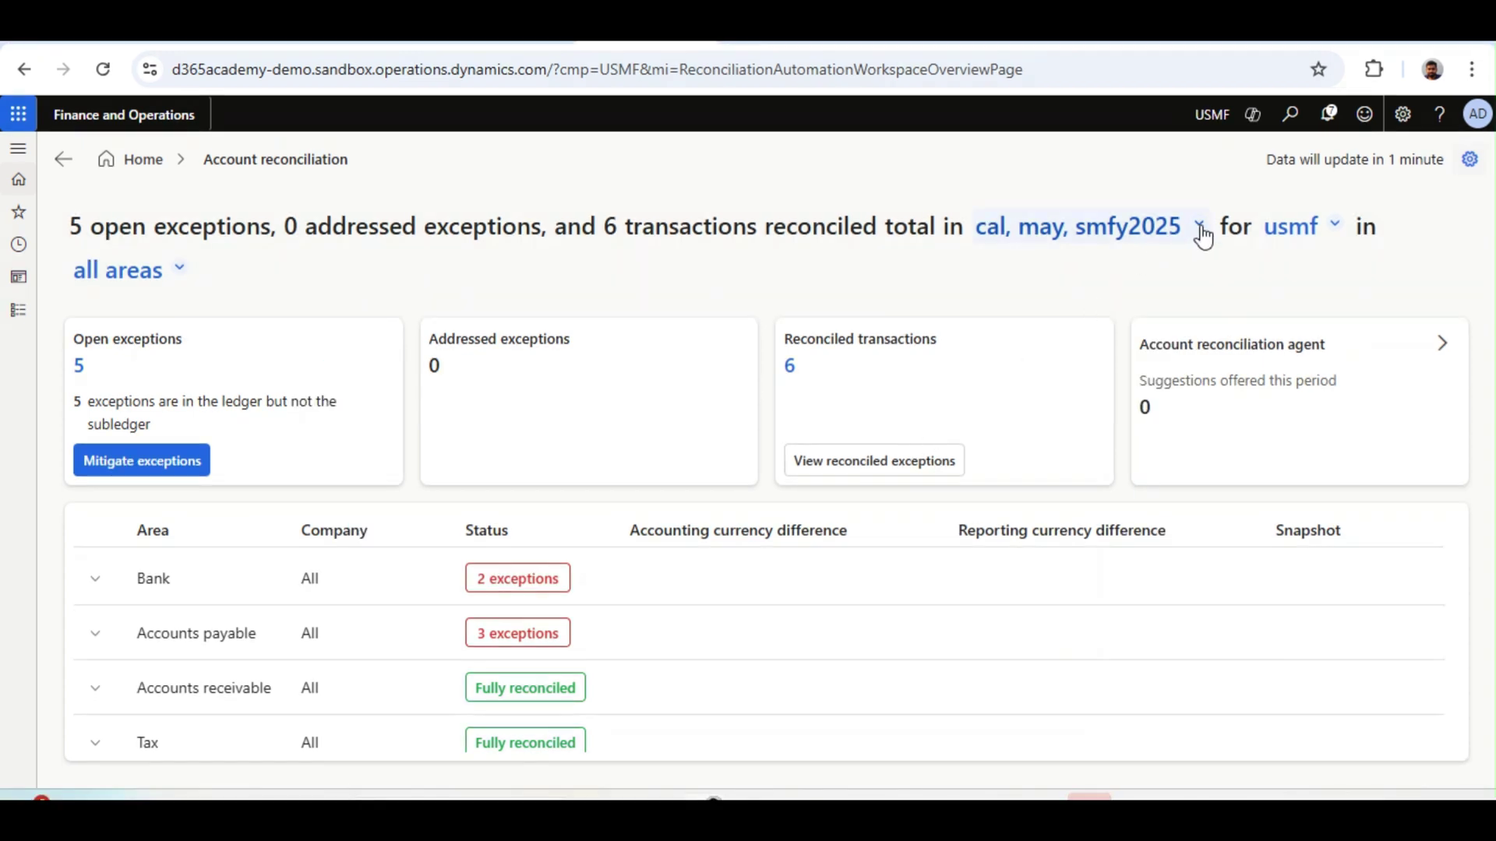
pyautogui.click(1200, 230)
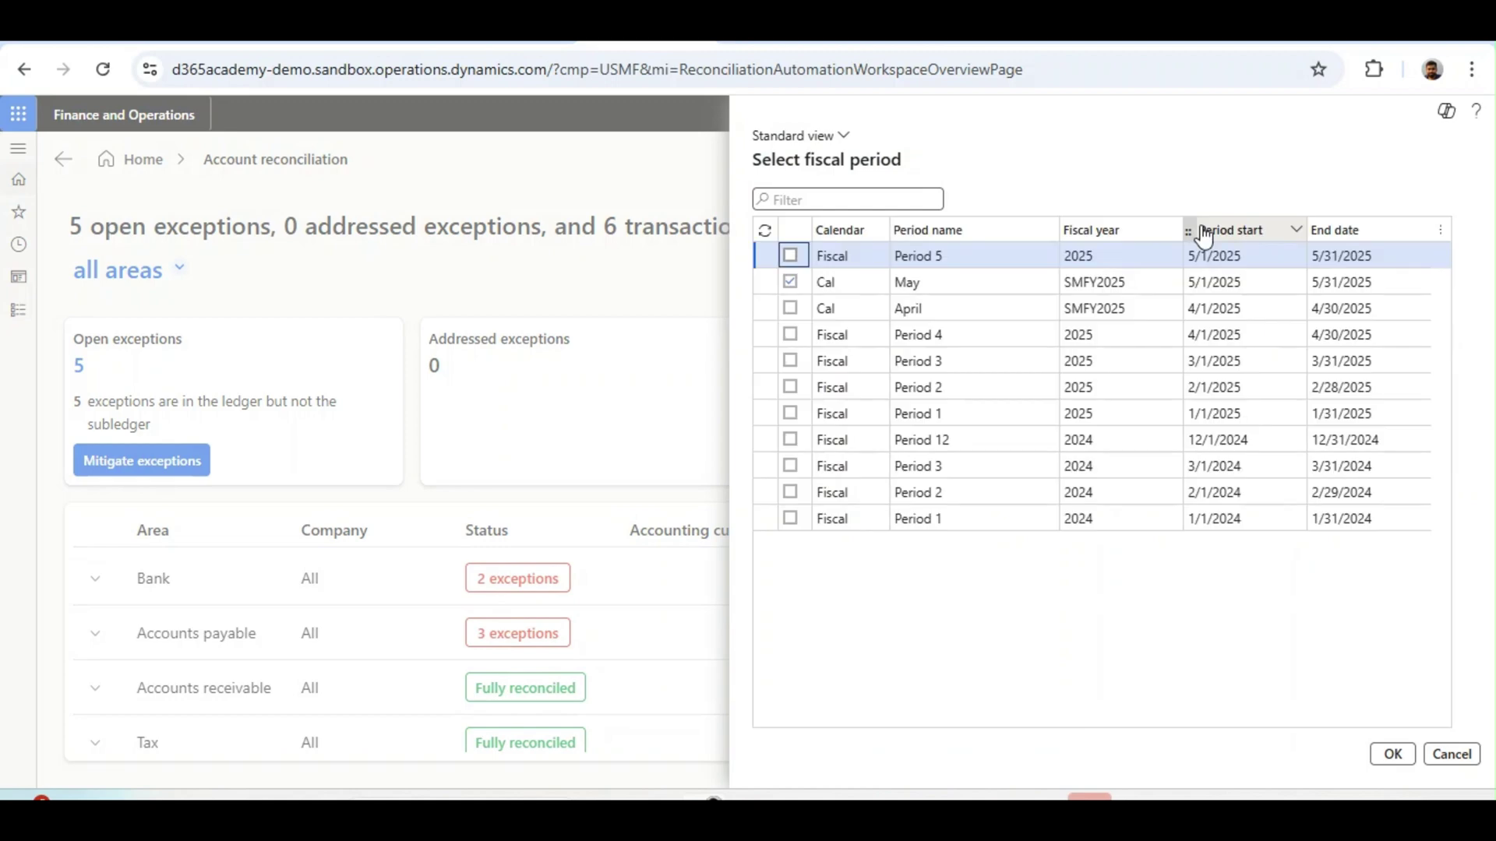
pyautogui.click(1402, 761)
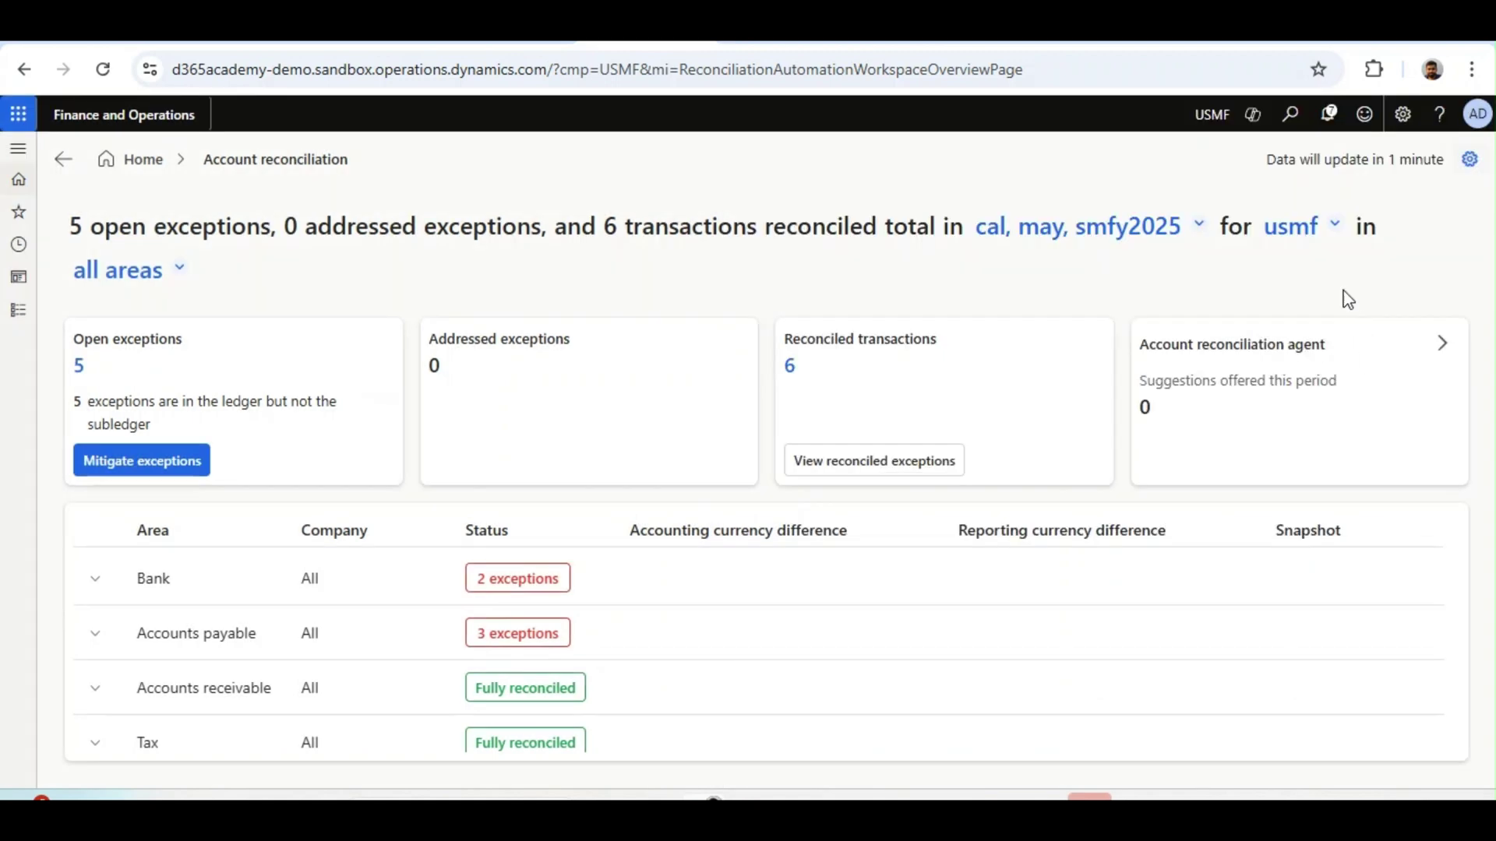
pyautogui.click(180, 272)
pyautogui.click(1012, 289)
pyautogui.click(1011, 314)
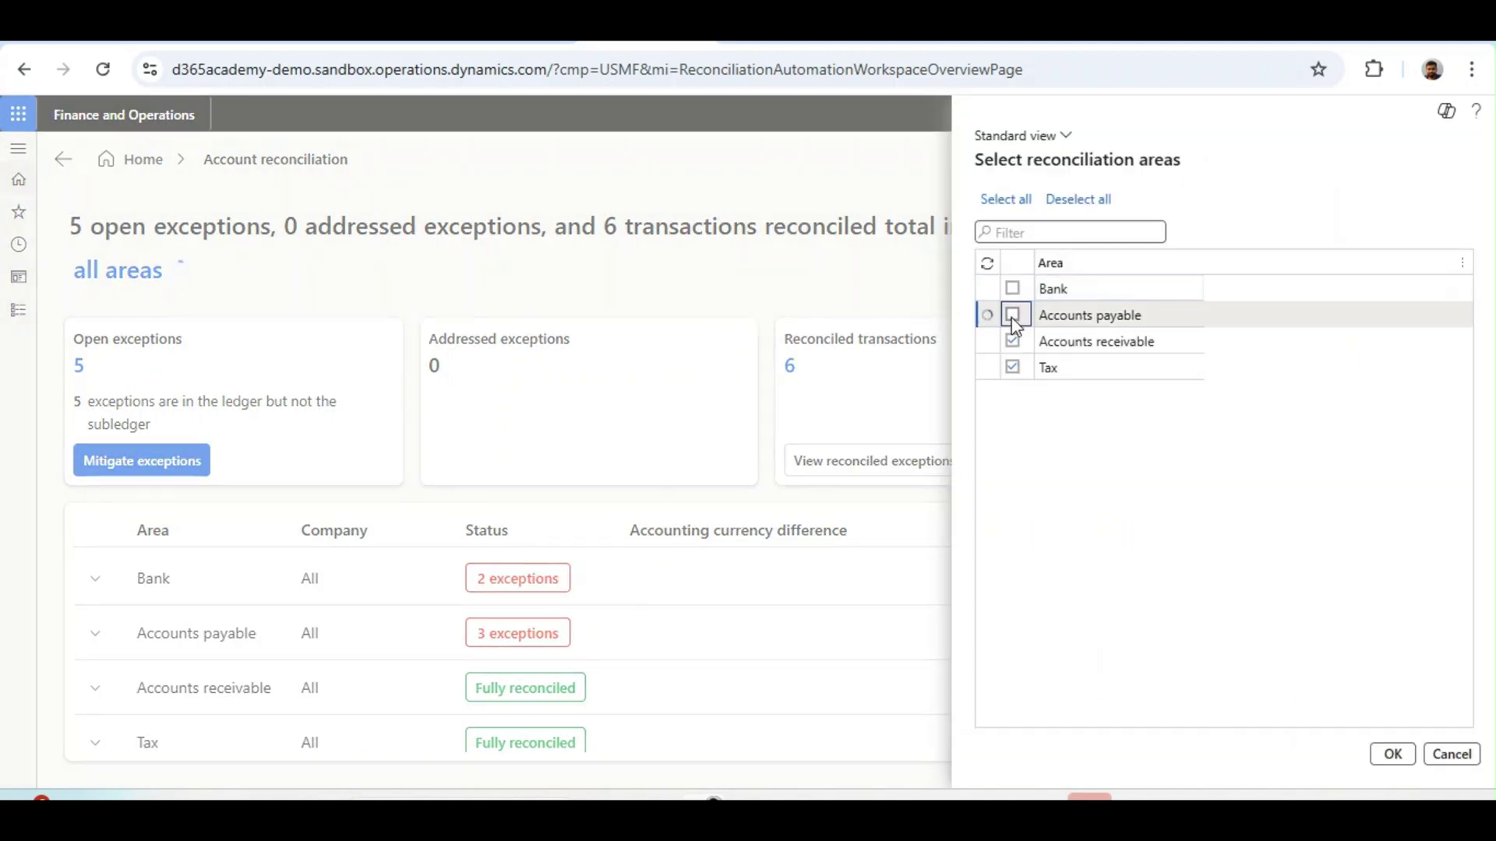
pyautogui.click(1389, 757)
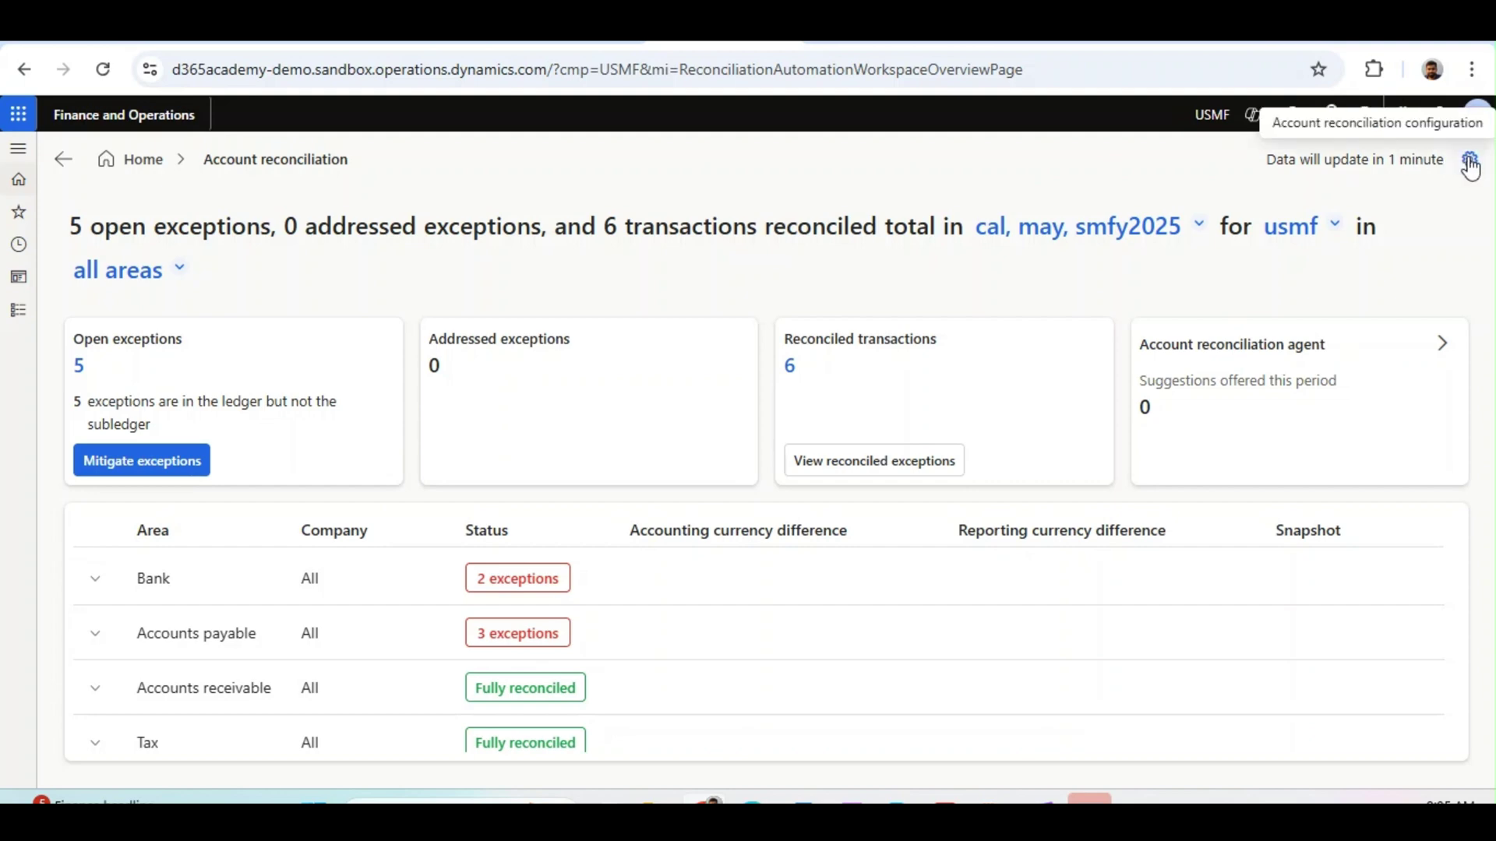
# - In reconciliation configuration, expand the Accounts payable and Accounts receivable account settings
pyautogui.click(1470, 161)
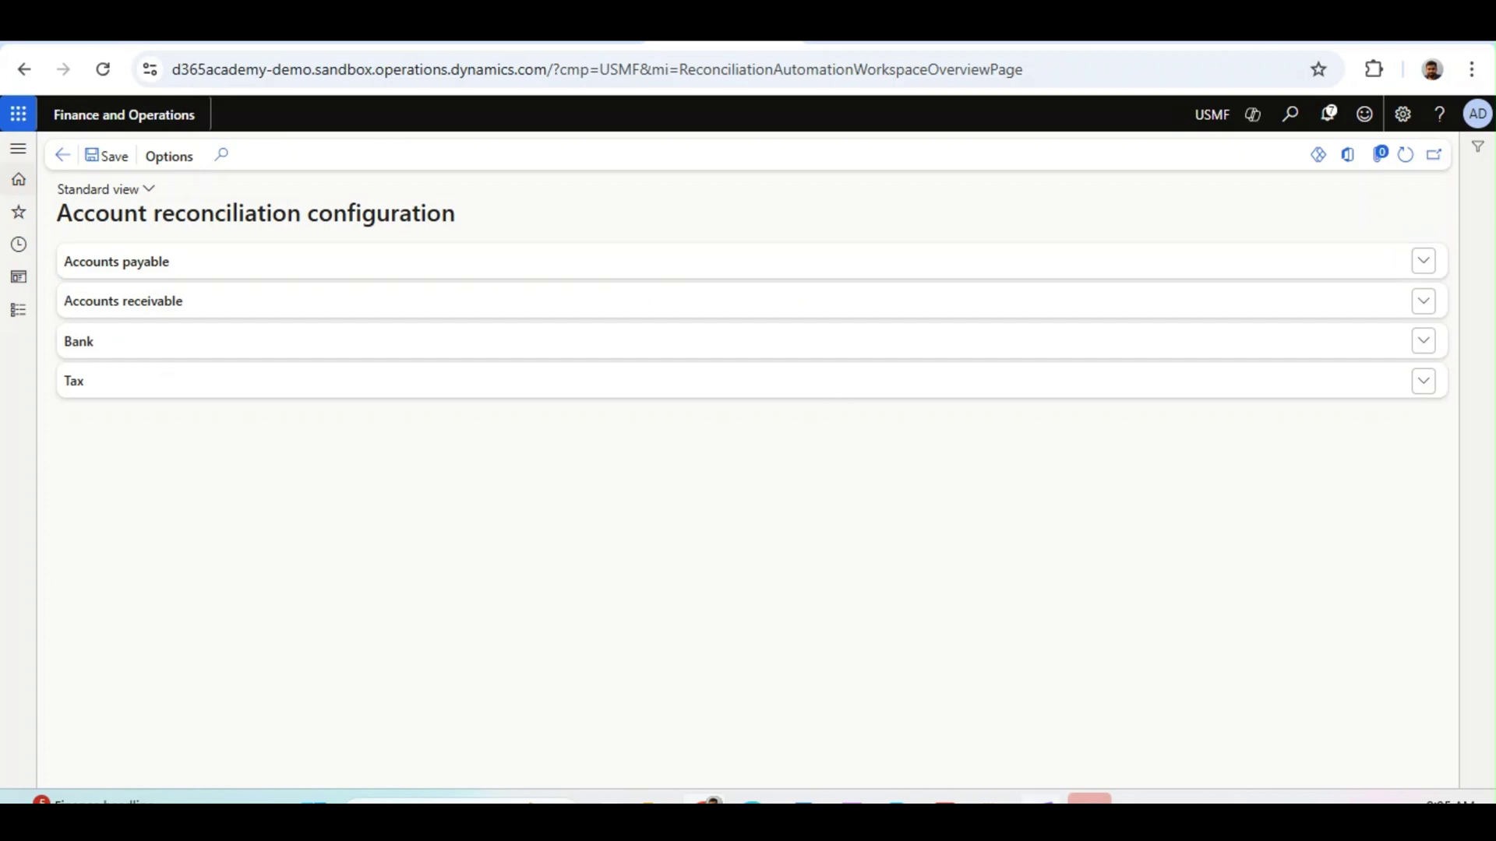
pyautogui.click(182, 270)
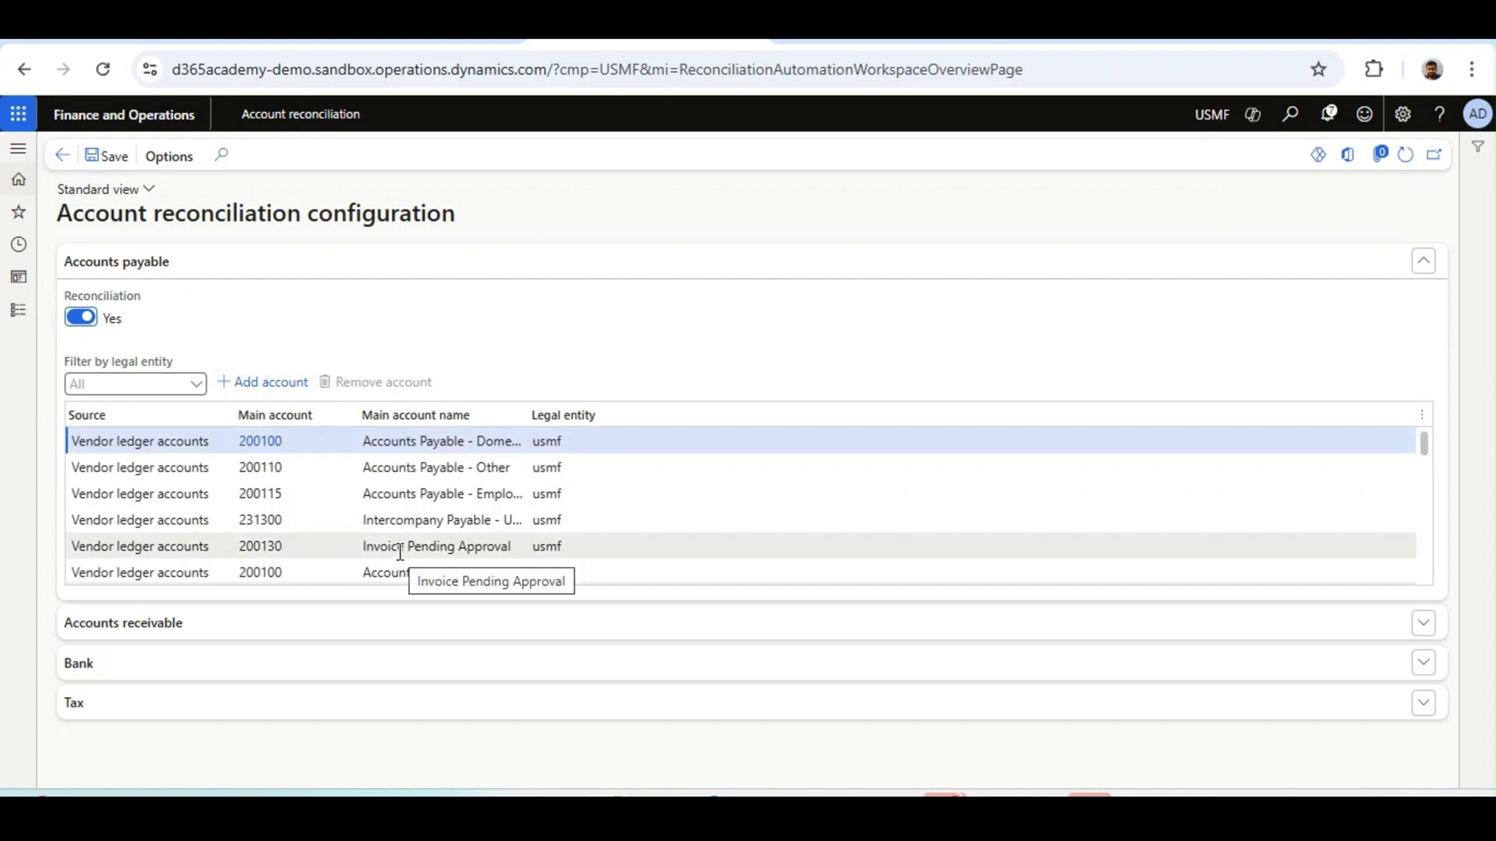
pyautogui.click(353, 636)
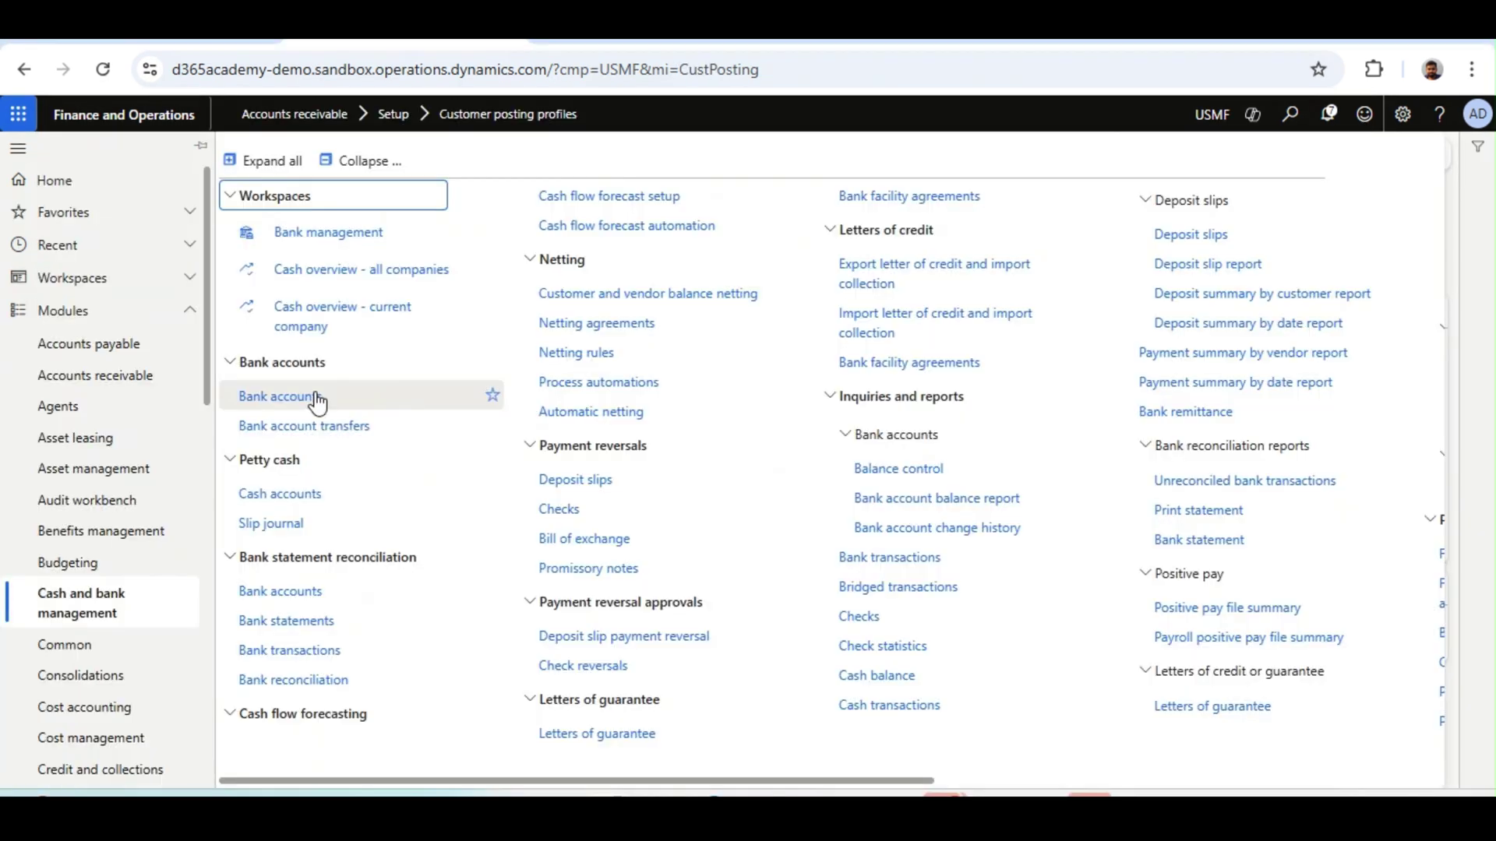
# - Add a GEN vendor posting profile line for Group 10 (Parts vendors) with its summary account
pyautogui.click(273, 394)
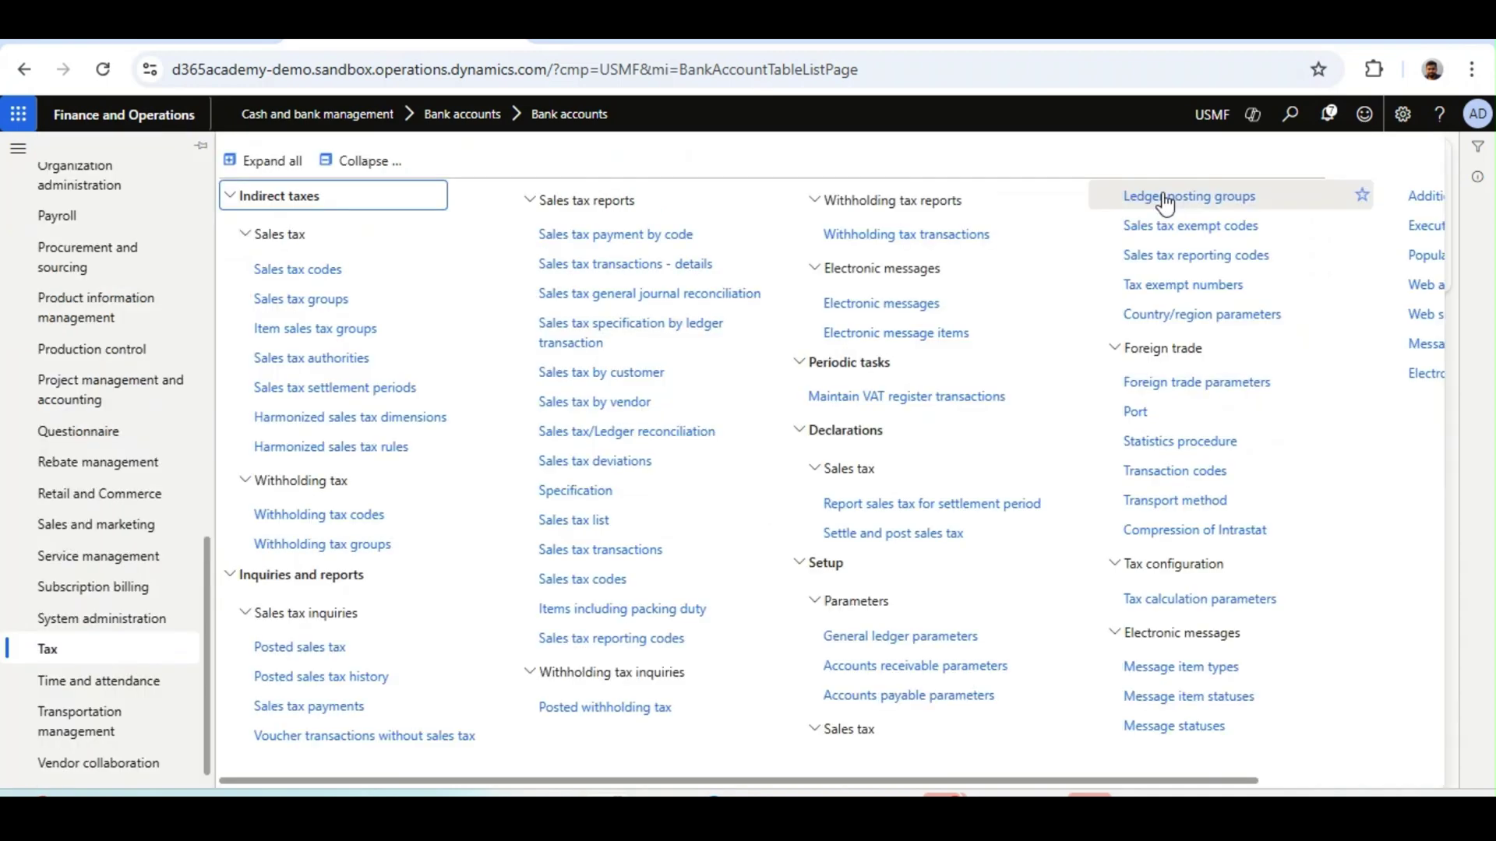
pyautogui.click(1165, 203)
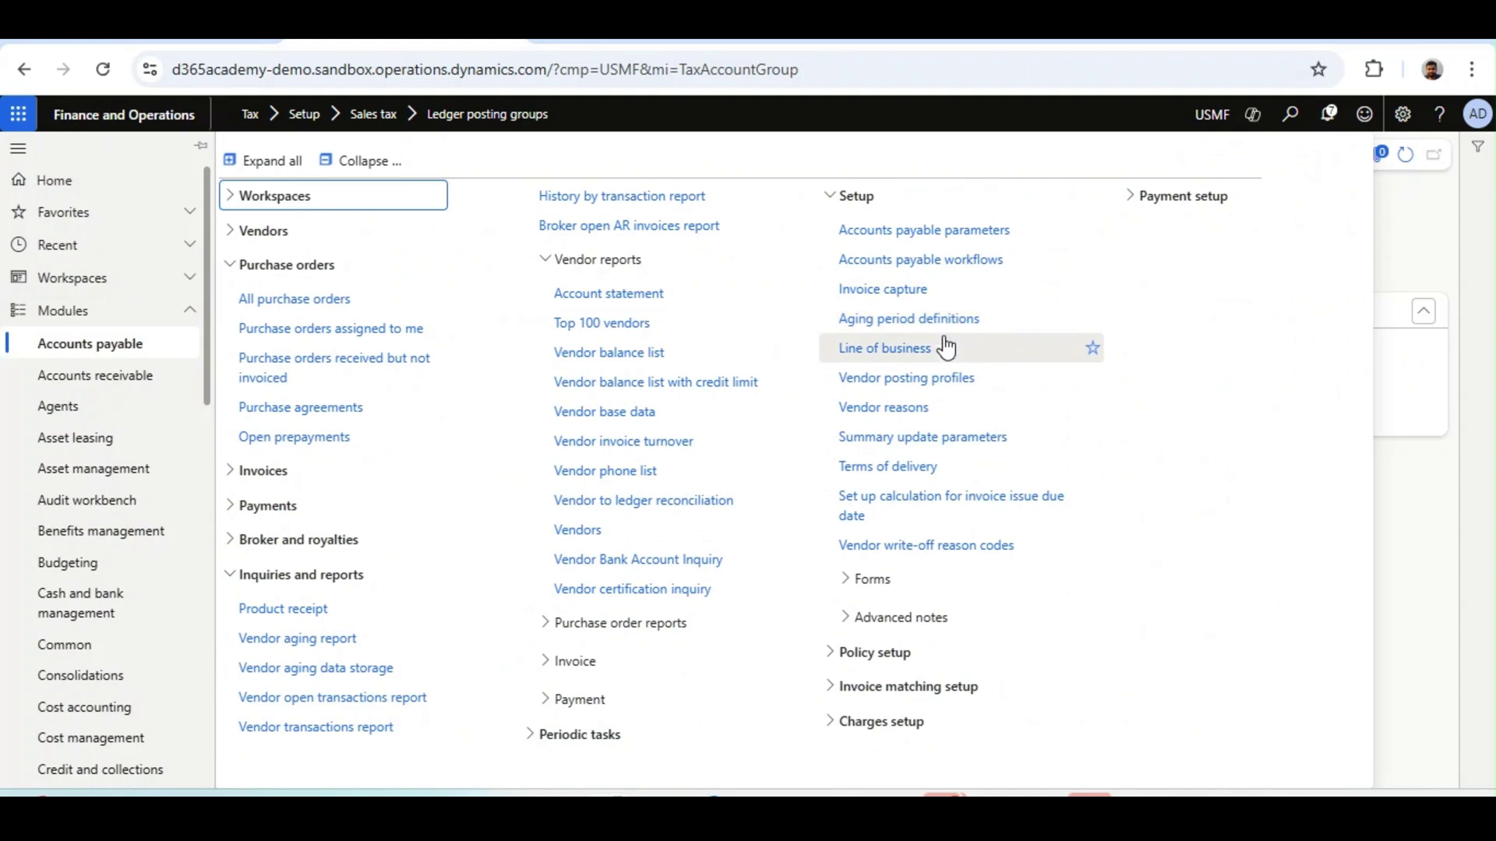
pyautogui.click(915, 380)
pyautogui.click(345, 345)
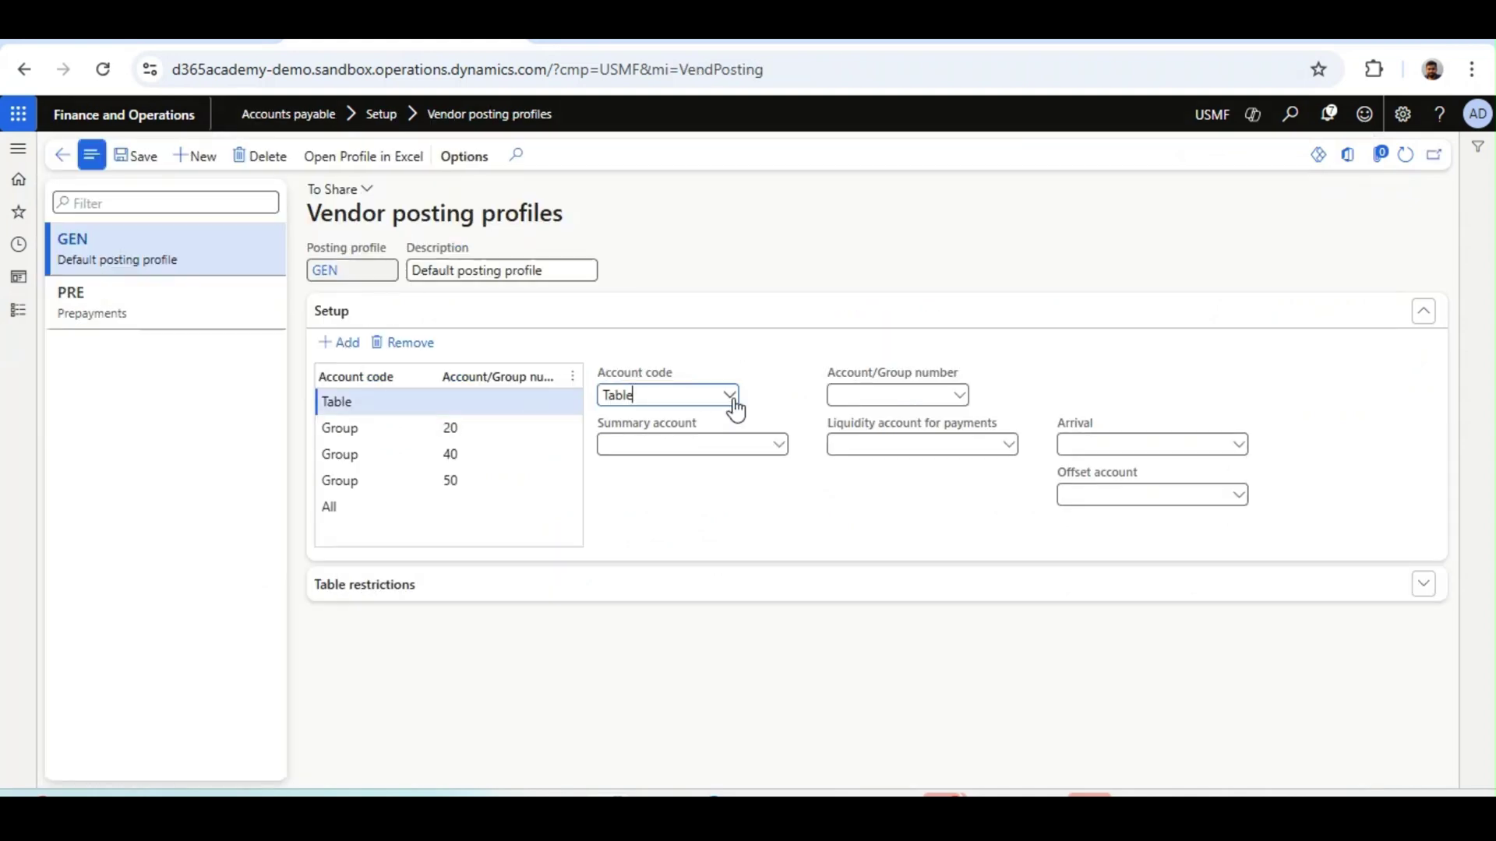
pyautogui.click(730, 398)
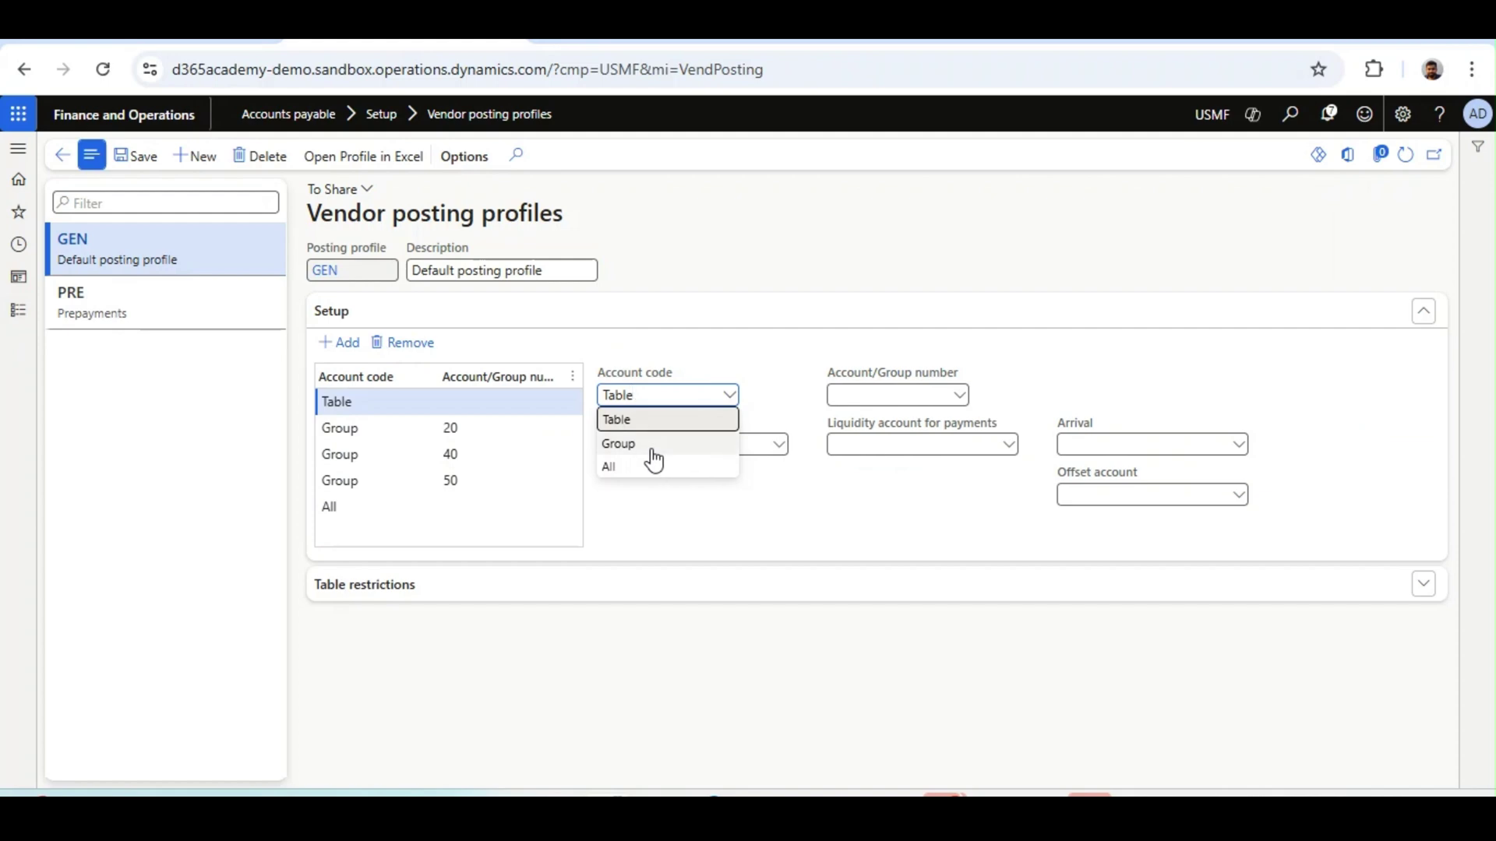
pyautogui.click(653, 448)
pyautogui.click(962, 396)
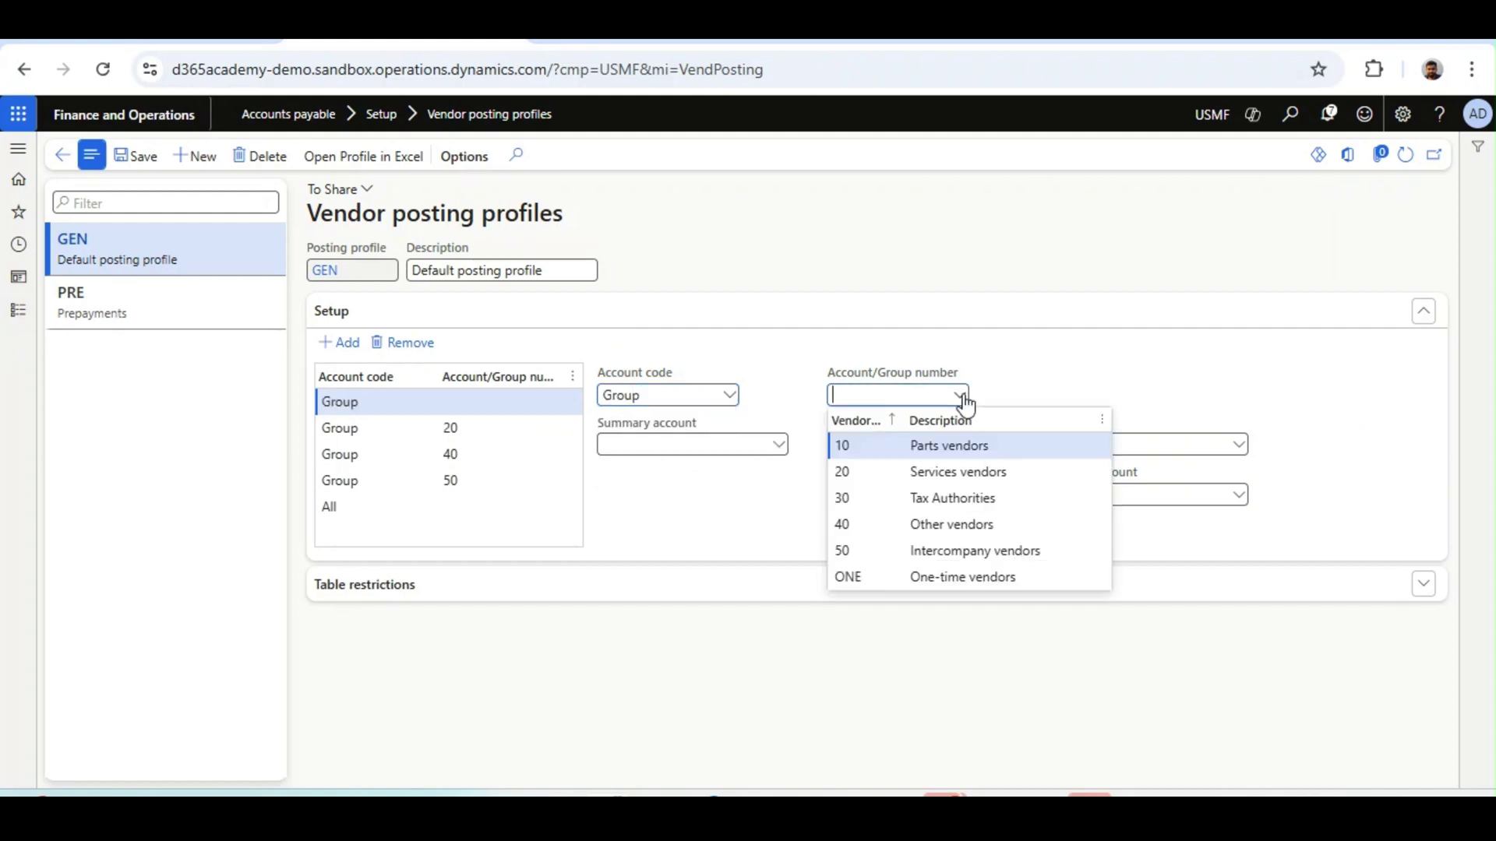
pyautogui.click(951, 441)
pyautogui.click(779, 449)
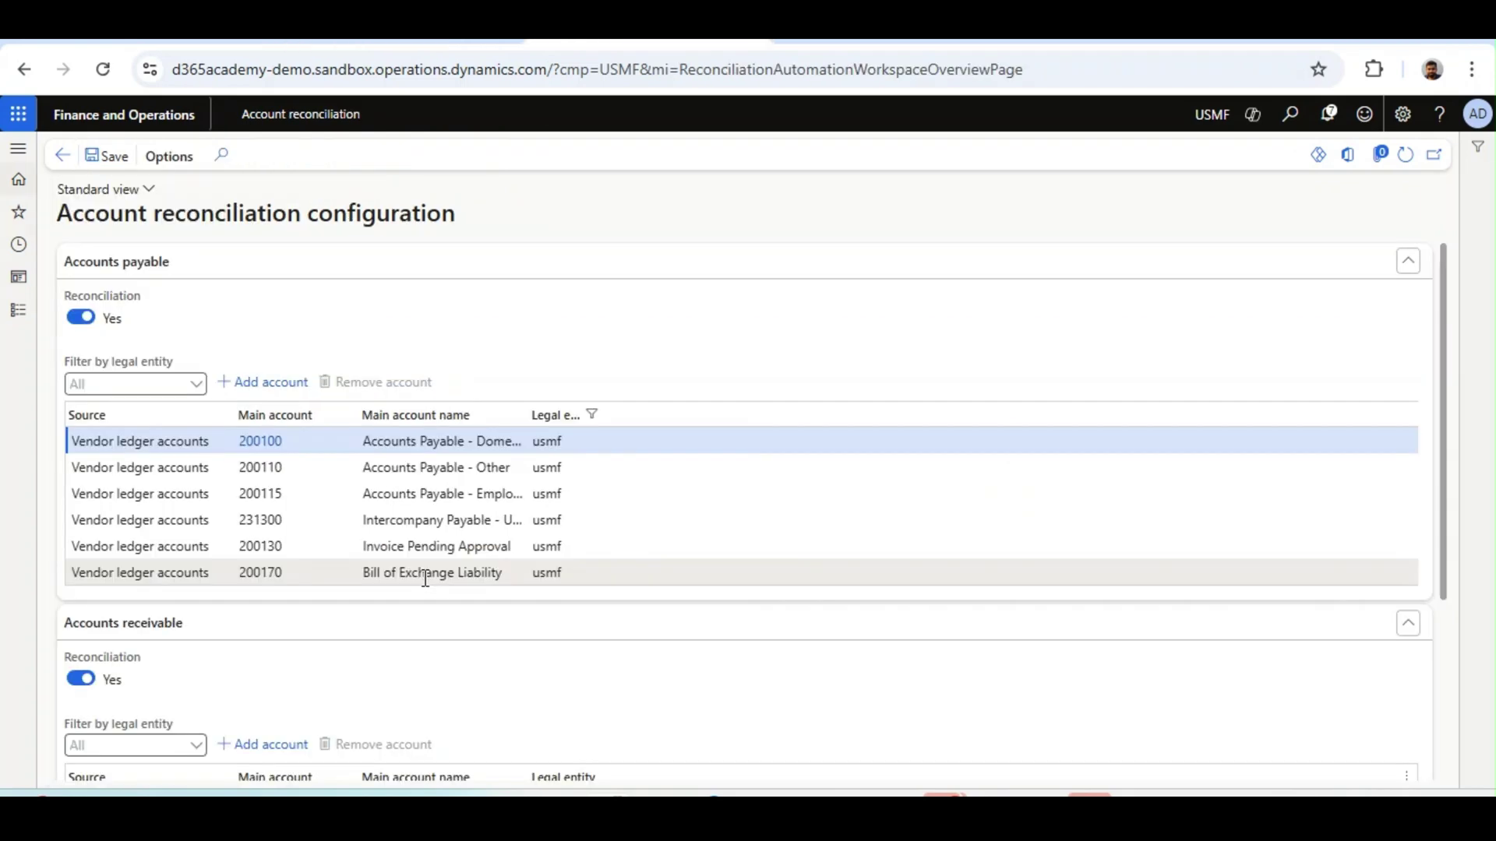
pyautogui.click(381, 574)
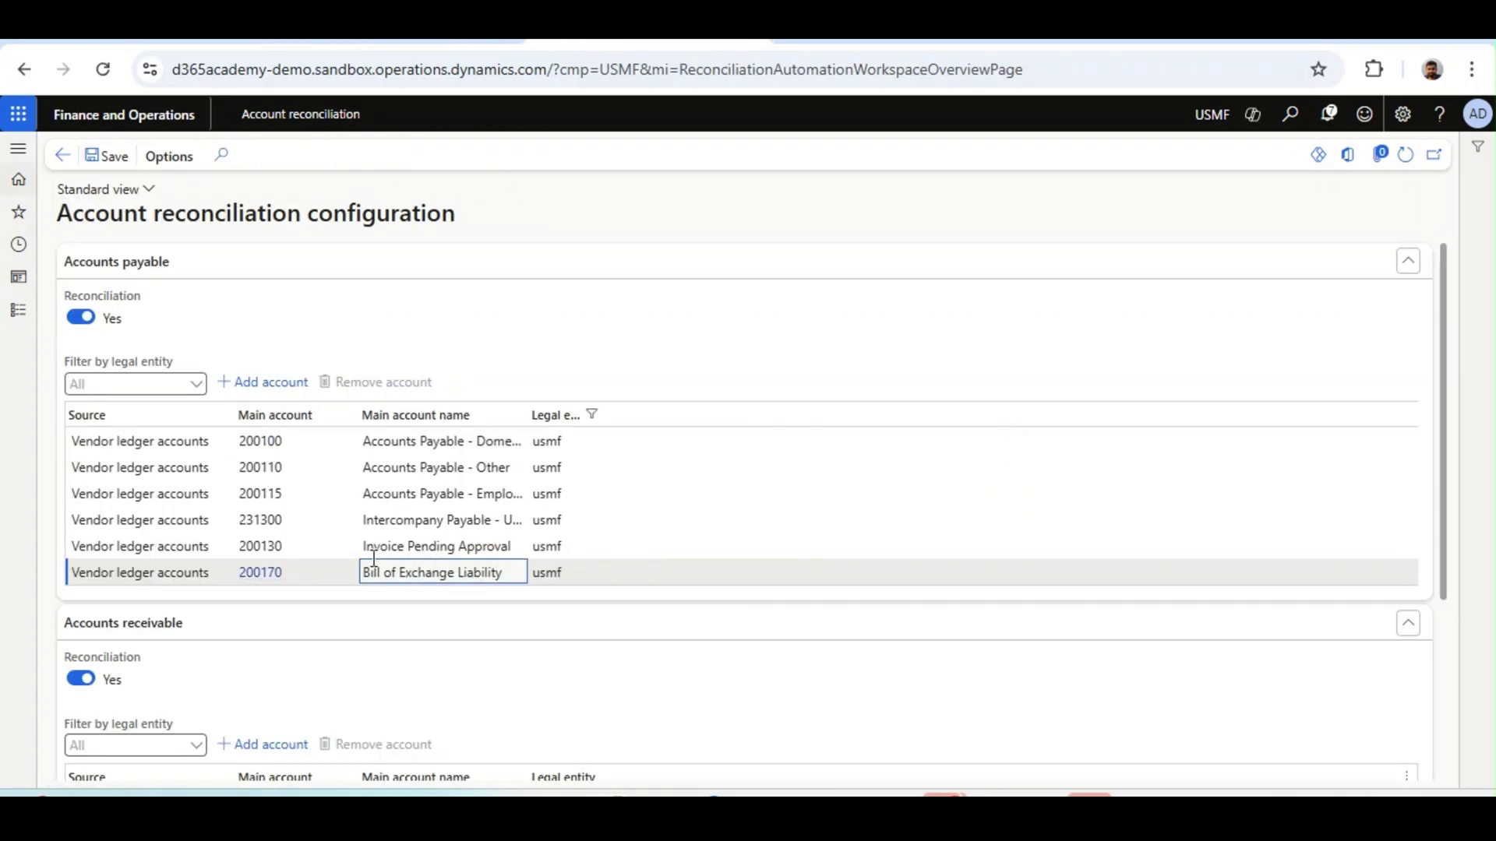
# - Start a manual Bank account line via the Main account lookup, then open usmf's 2 Bank exceptions
pyautogui.click(566, 571)
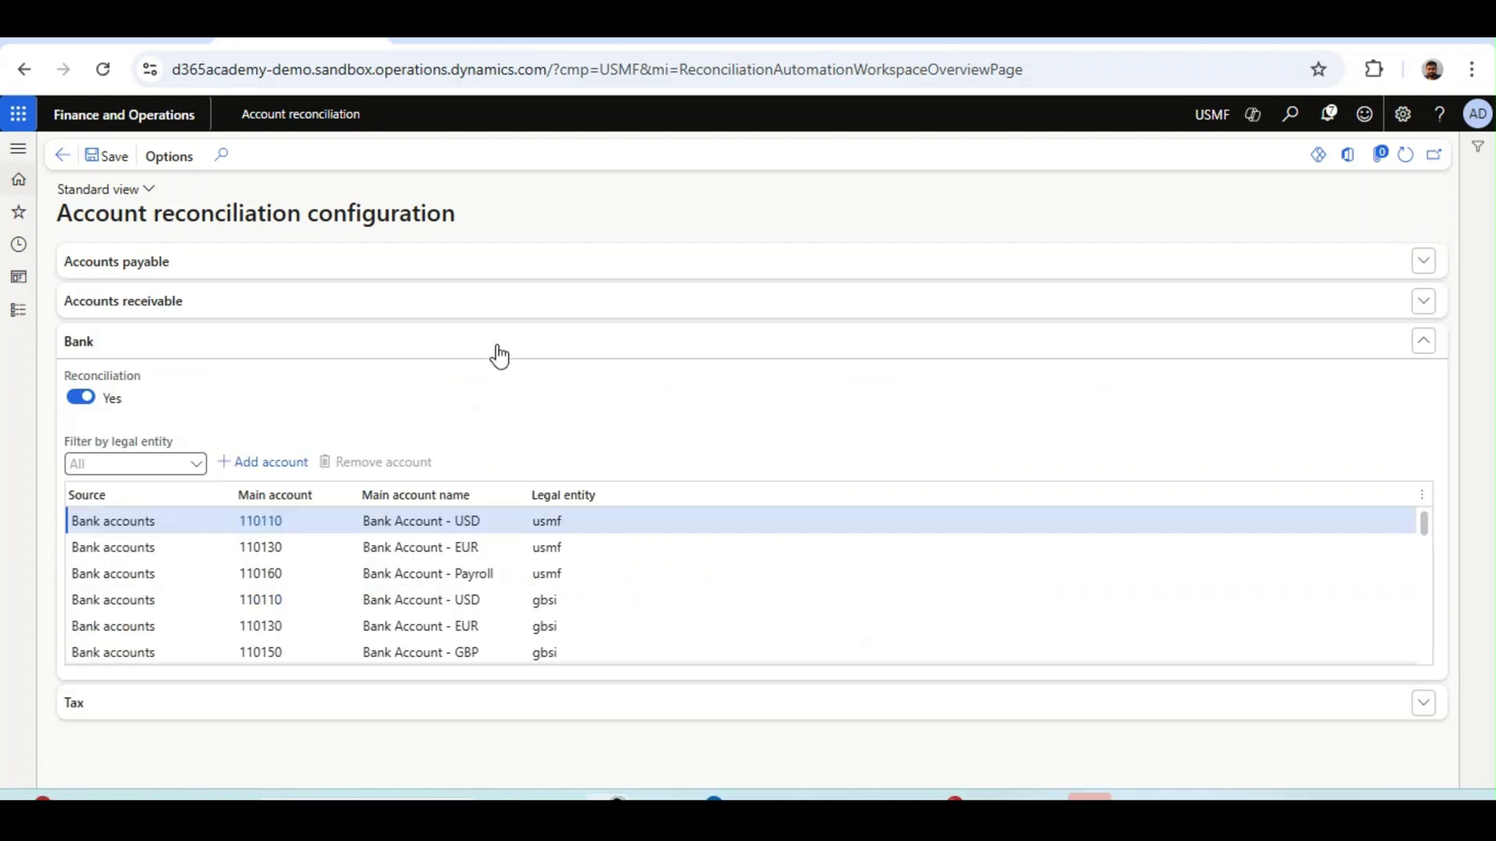
pyautogui.click(273, 464)
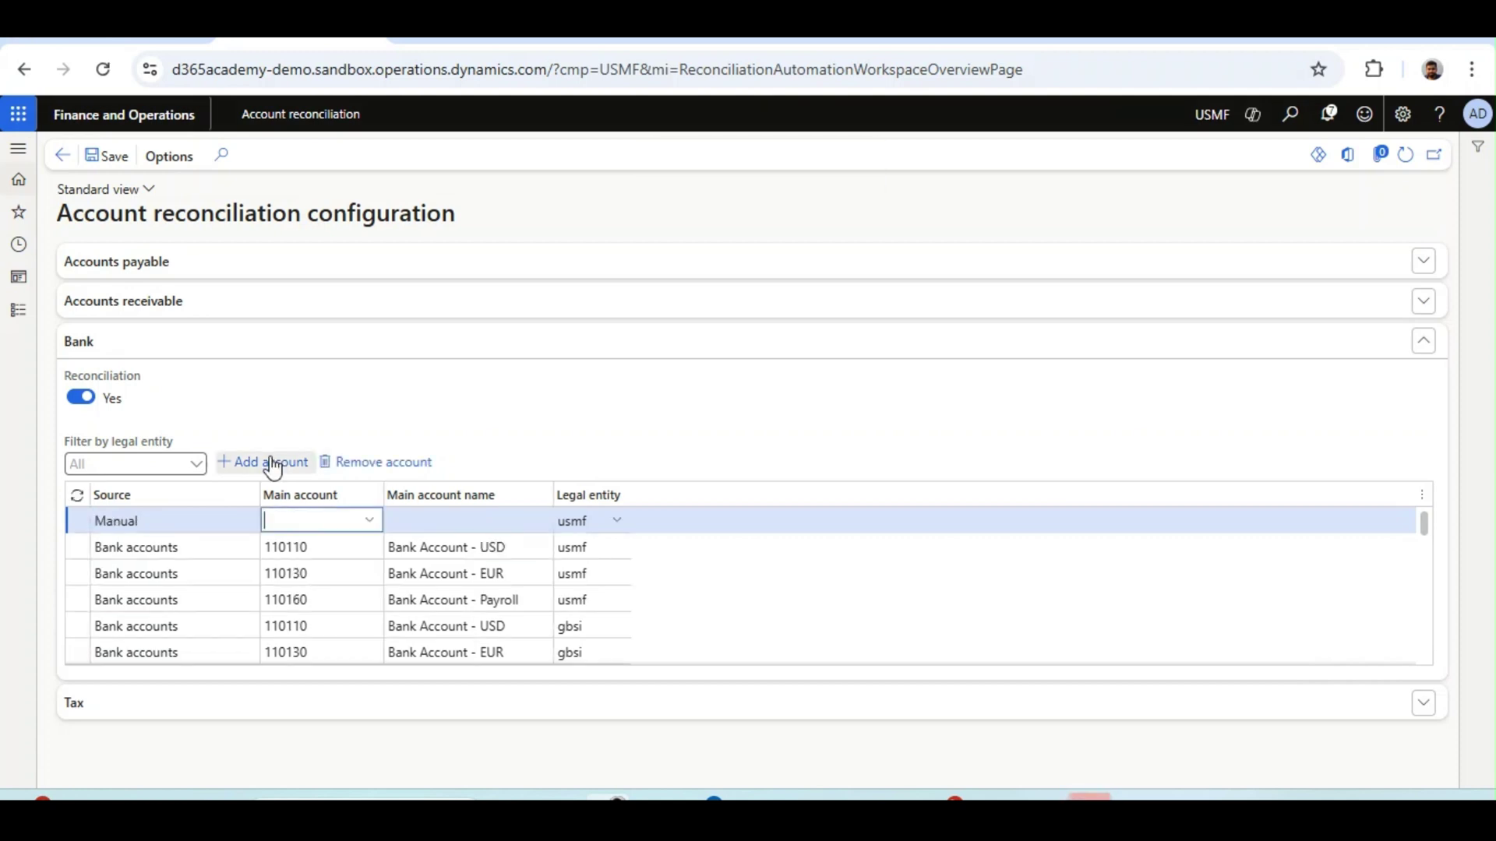
pyautogui.click(360, 518)
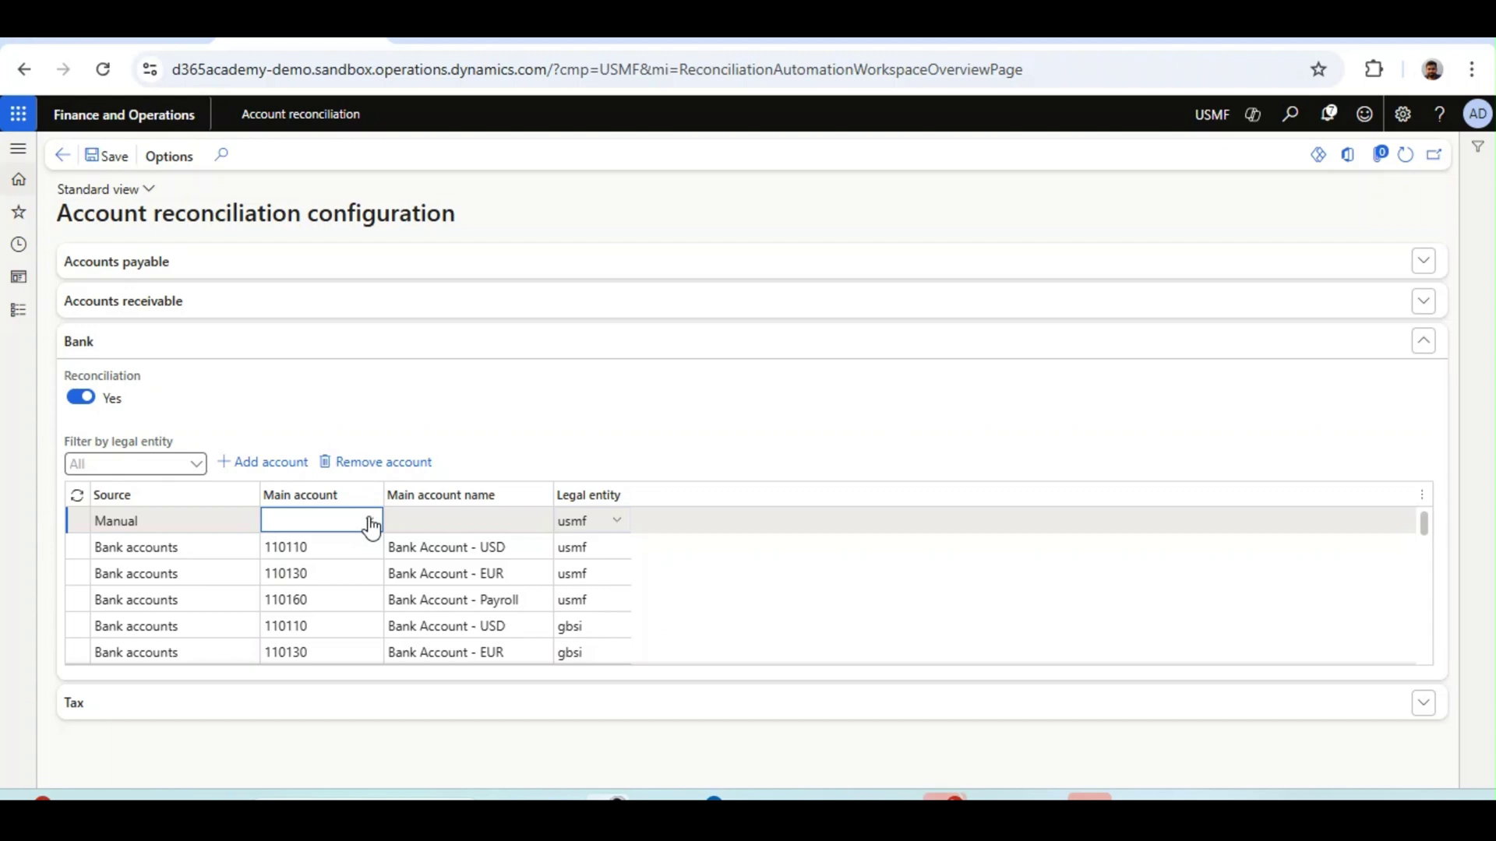
pyautogui.click(369, 522)
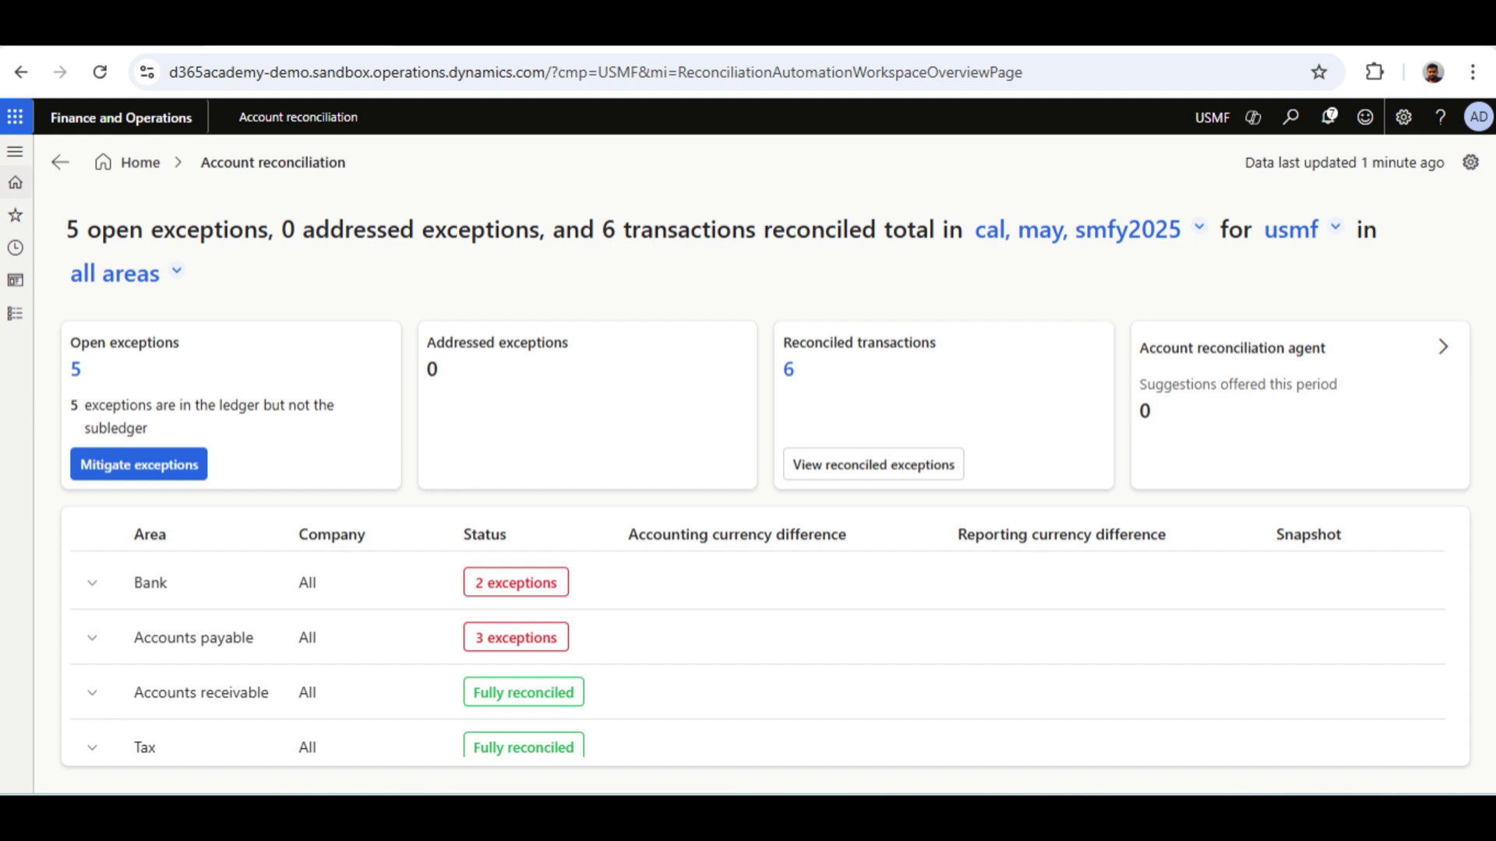
pyautogui.click(93, 584)
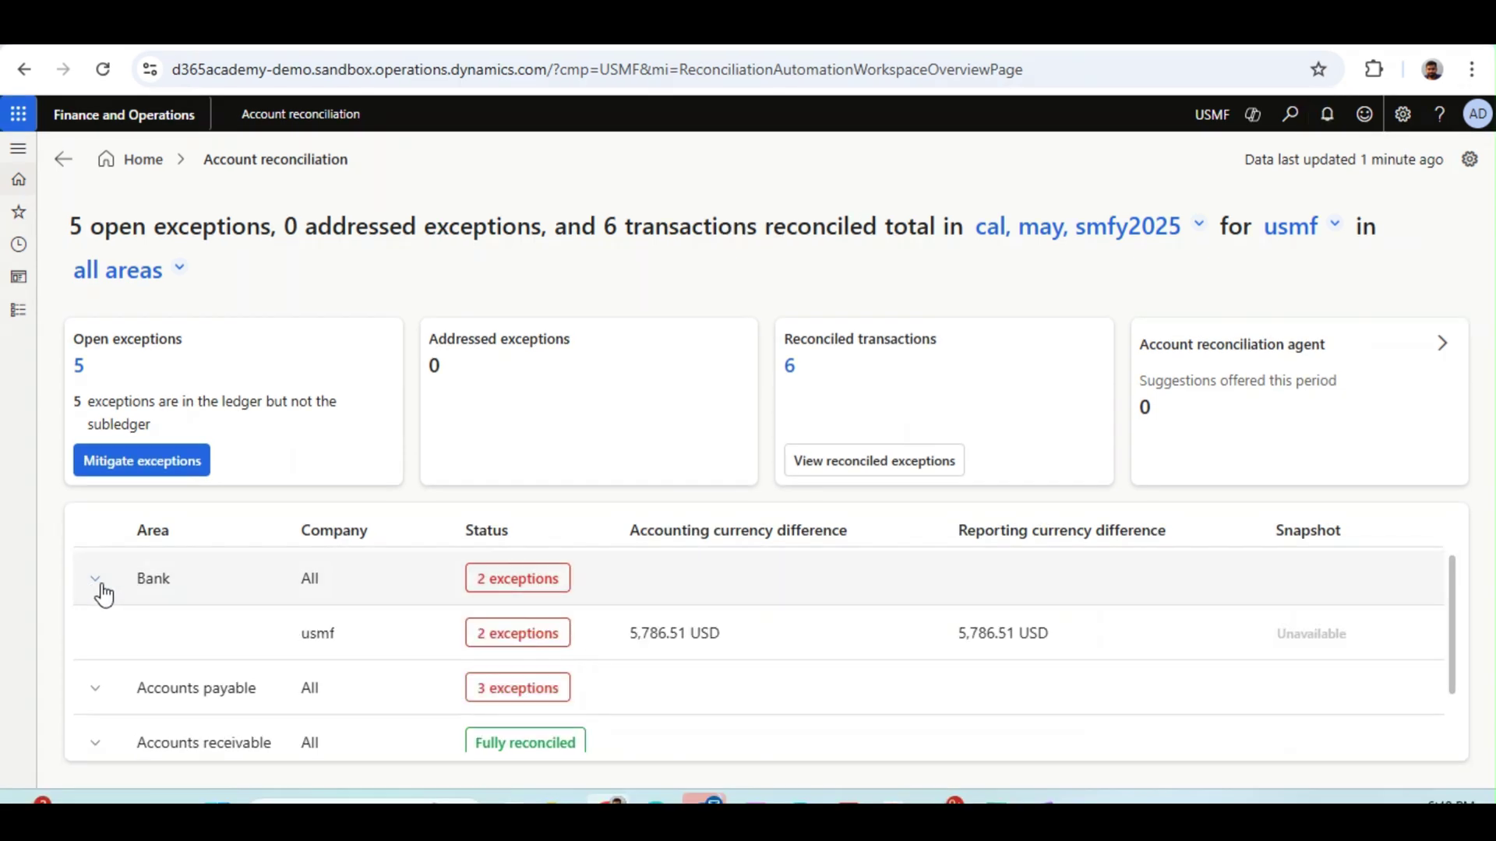
pyautogui.click(521, 649)
pyautogui.click(181, 494)
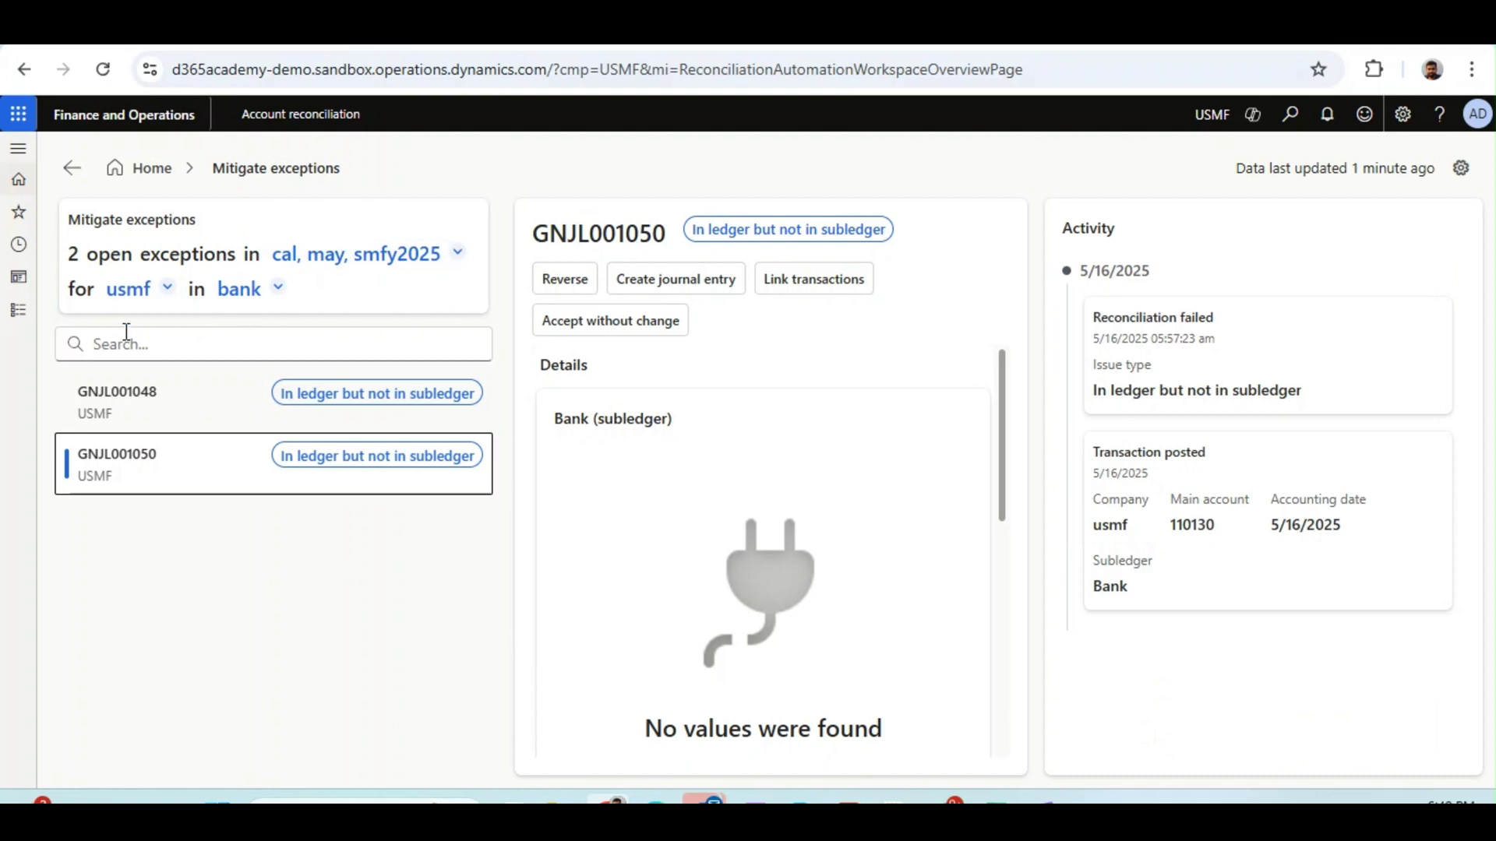
pyautogui.click(117, 463)
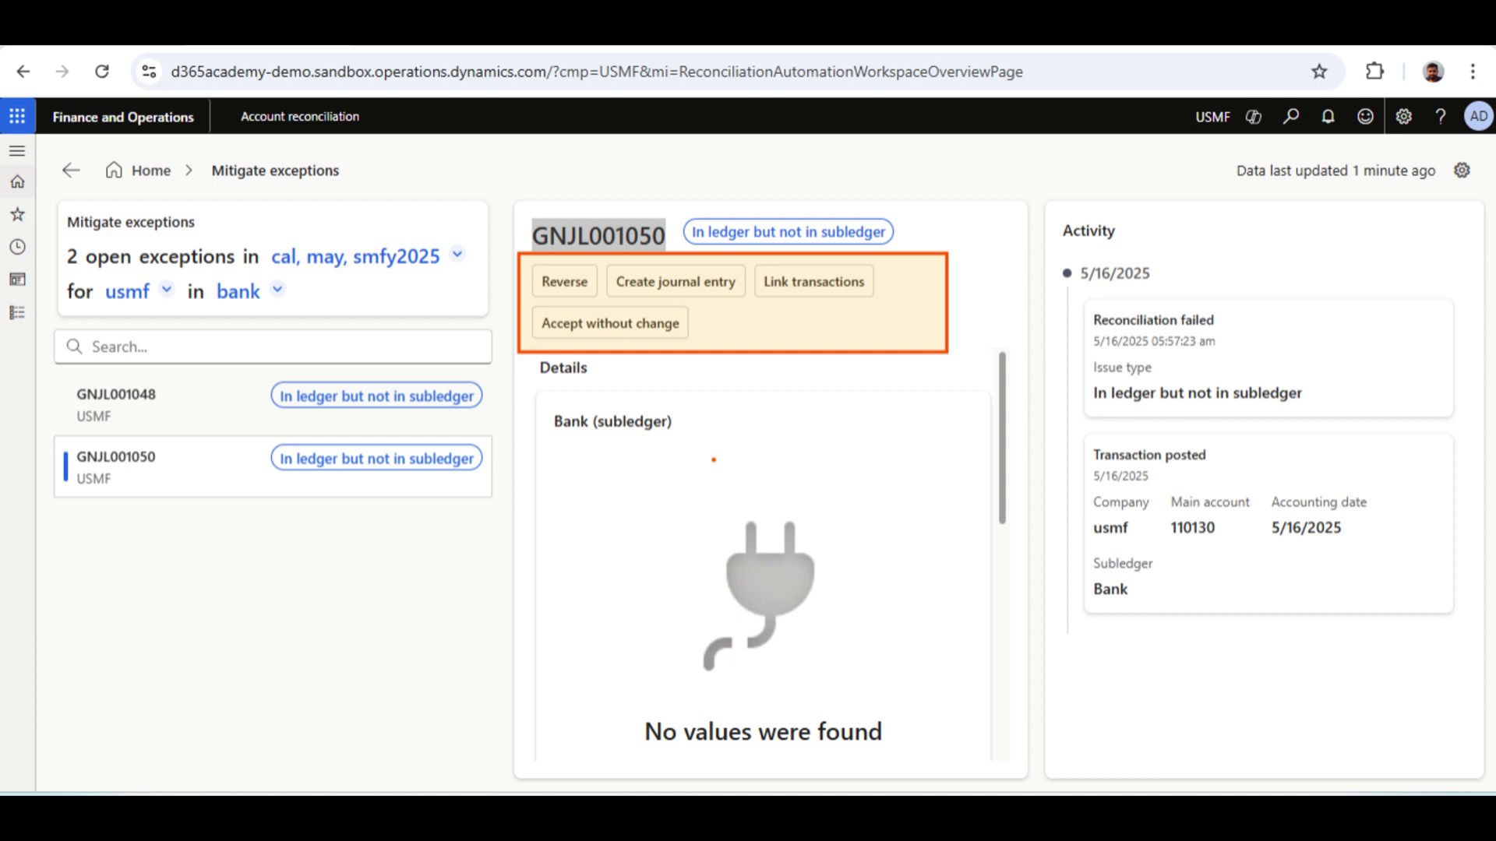
# - Reverse exception GNJL001050 with reason comment 'Incorrect Posting'
pyautogui.click(163, 487)
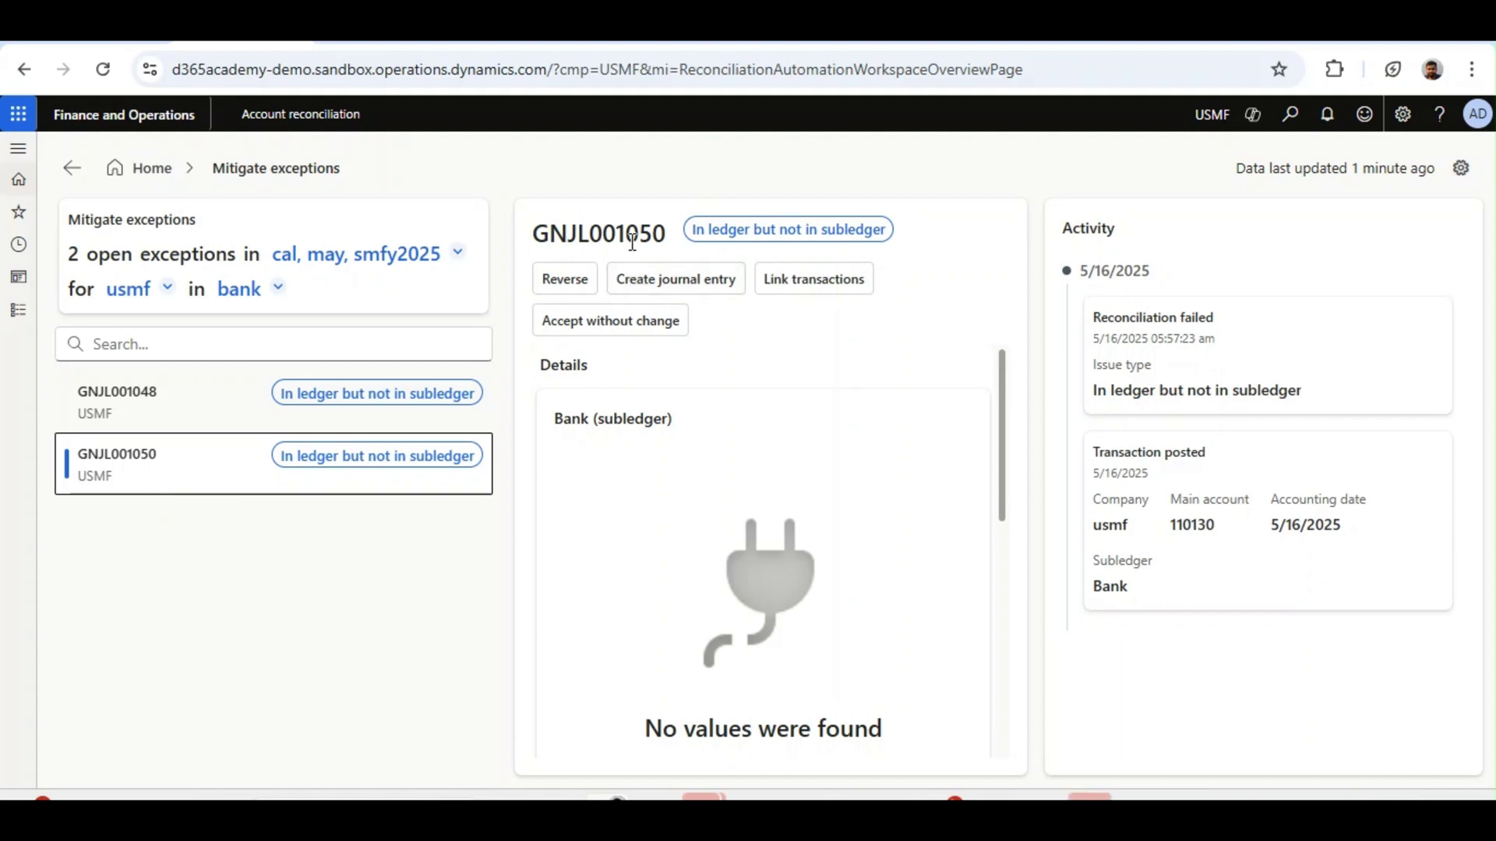
pyautogui.click(566, 289)
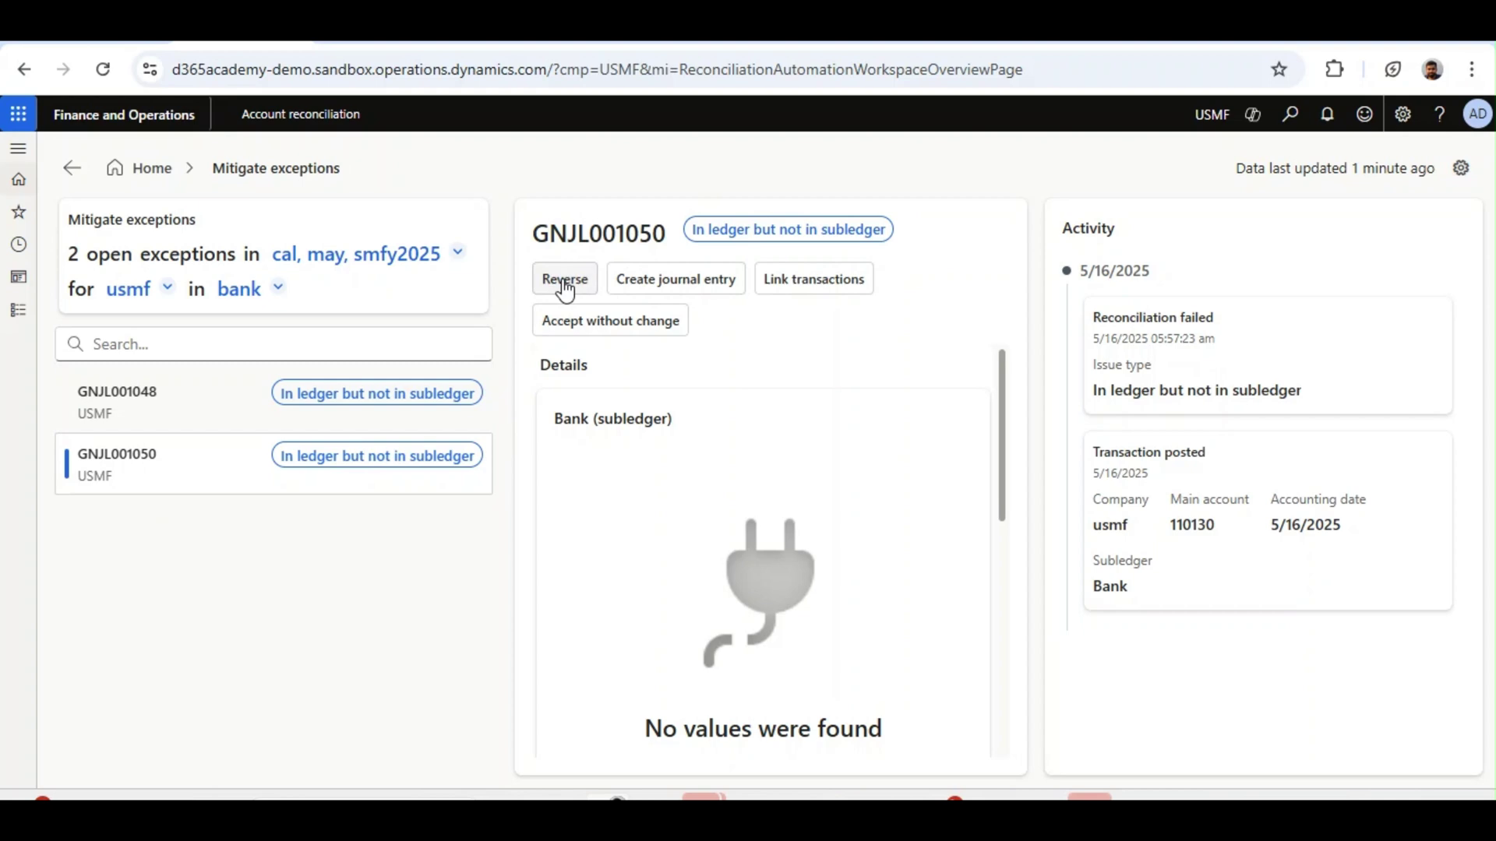
pyautogui.click(1017, 249)
pyautogui.write('Incorrect Posting')
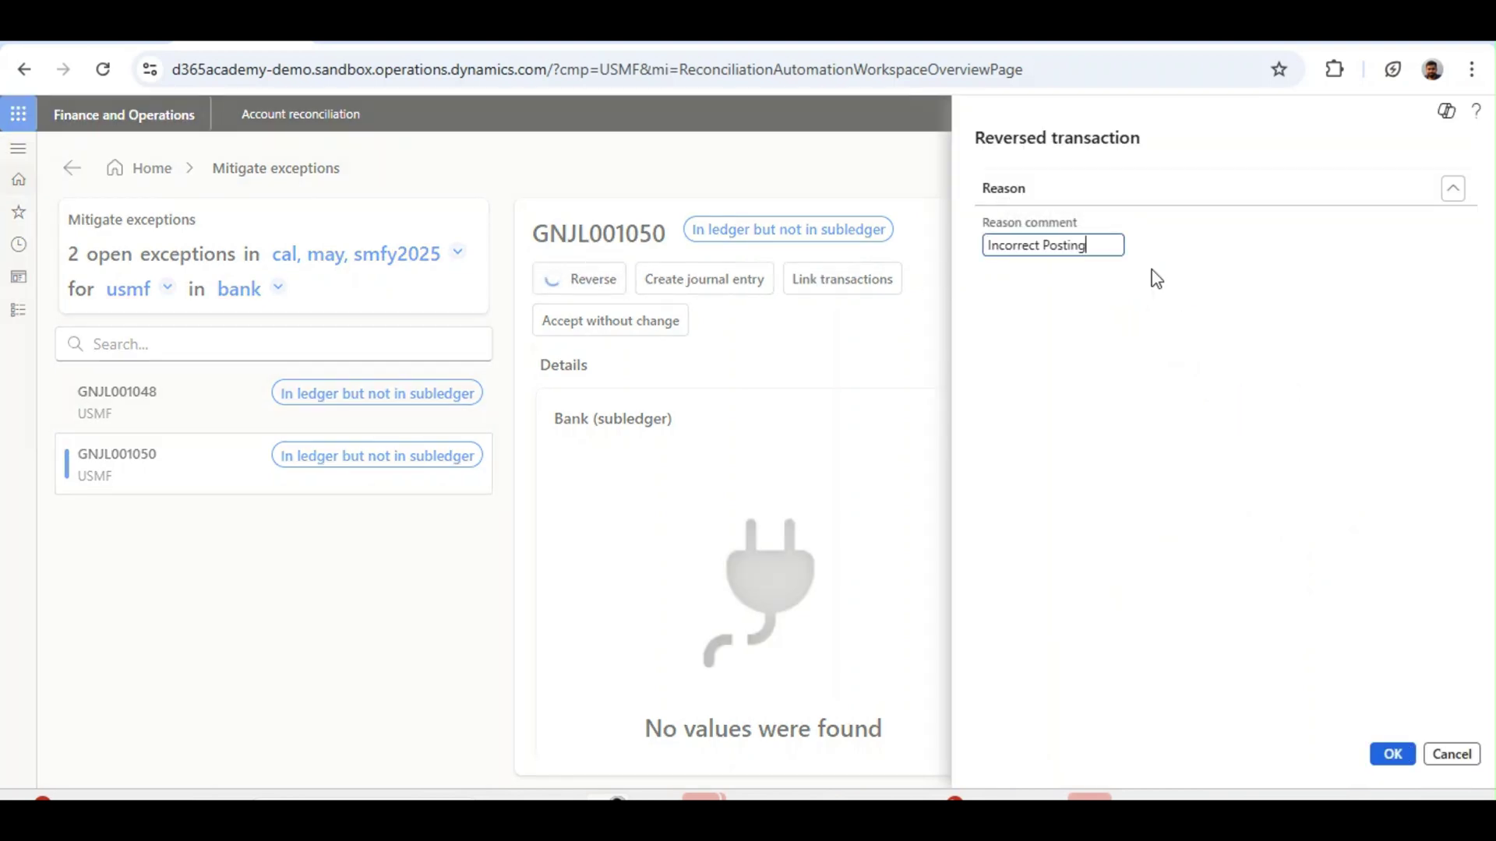
pyautogui.click(1406, 760)
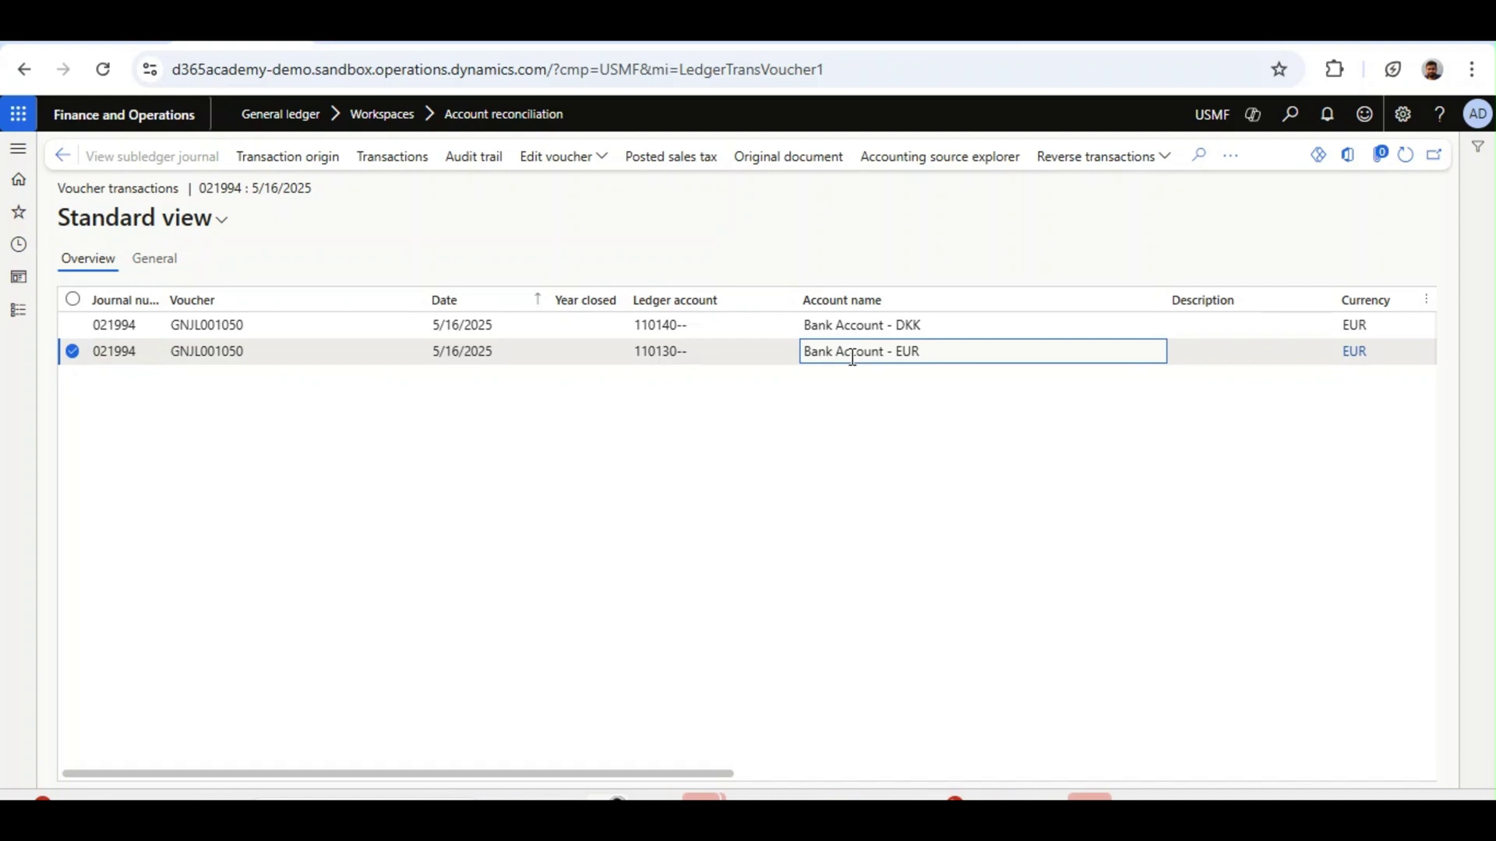
# - Reverse voucher GNJL001050 with Use existing dates for reversal set to Yes
pyautogui.click(1164, 158)
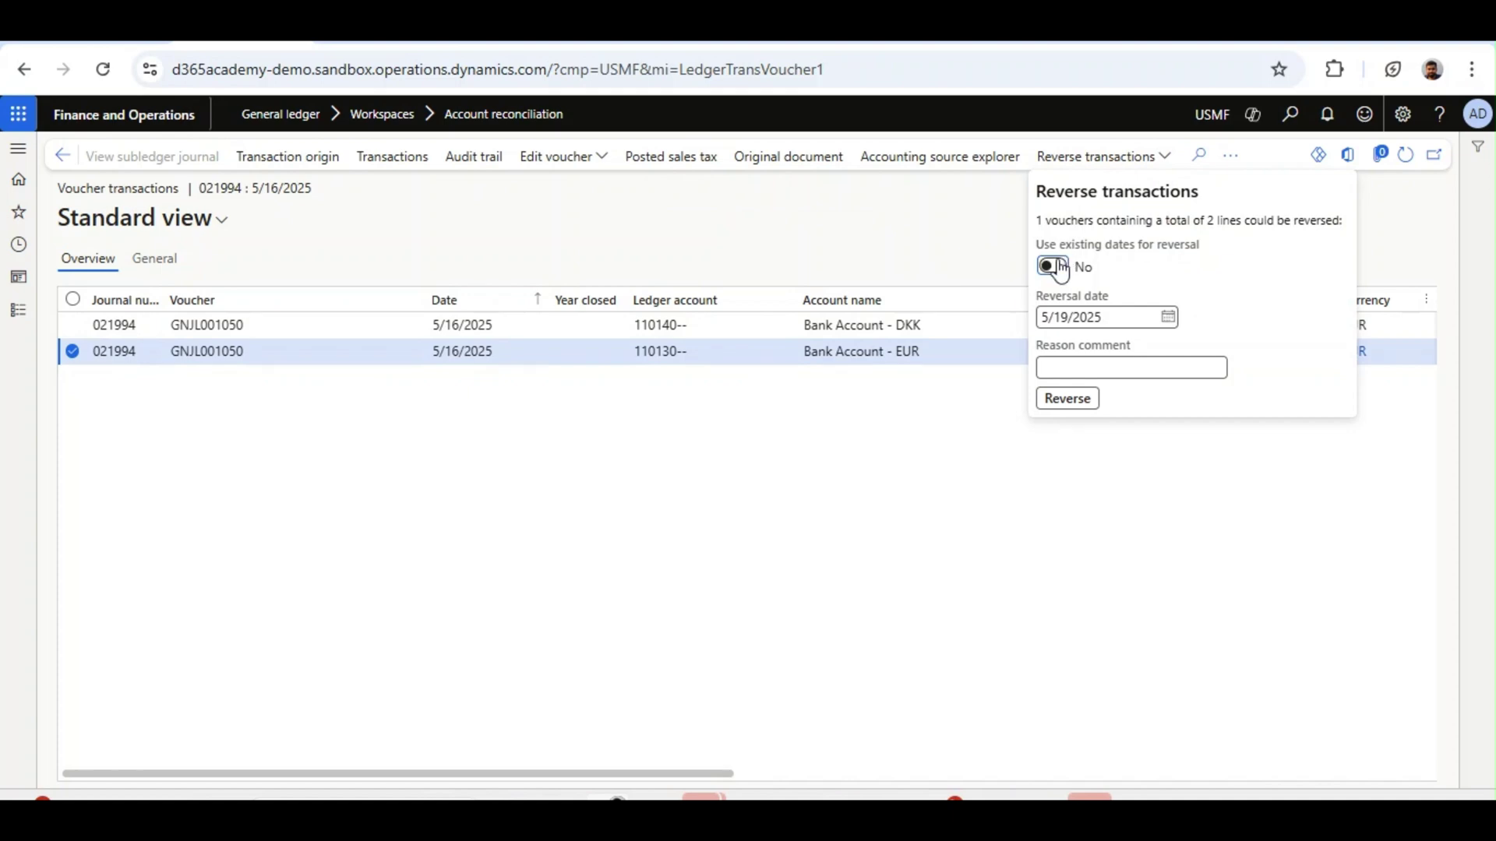
pyautogui.click(1053, 265)
pyautogui.click(1075, 352)
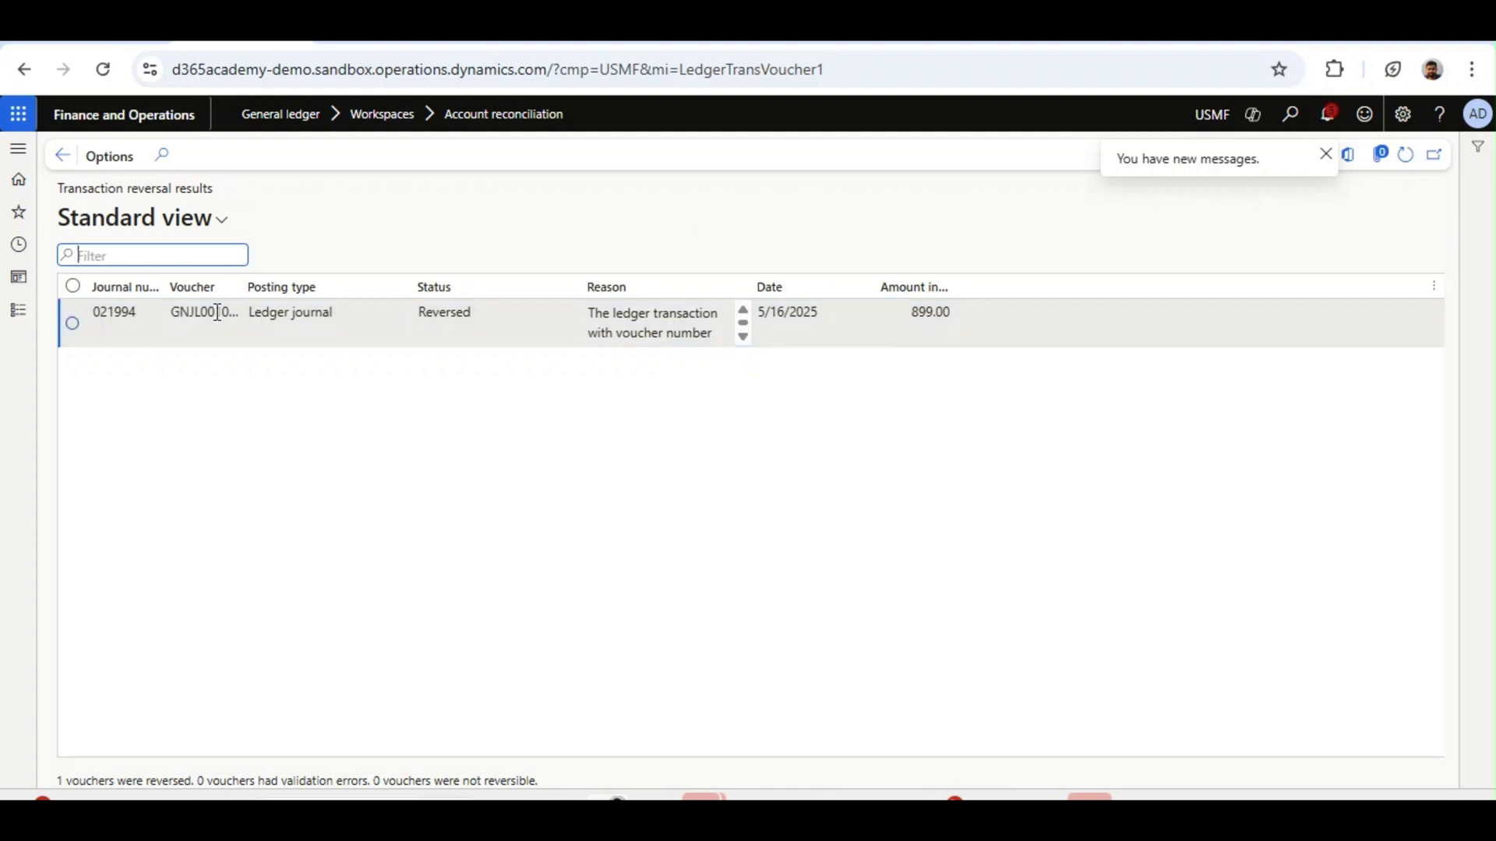
# - Go back from the reversal results to the Account reconciliation overview
pyautogui.click(62, 155)
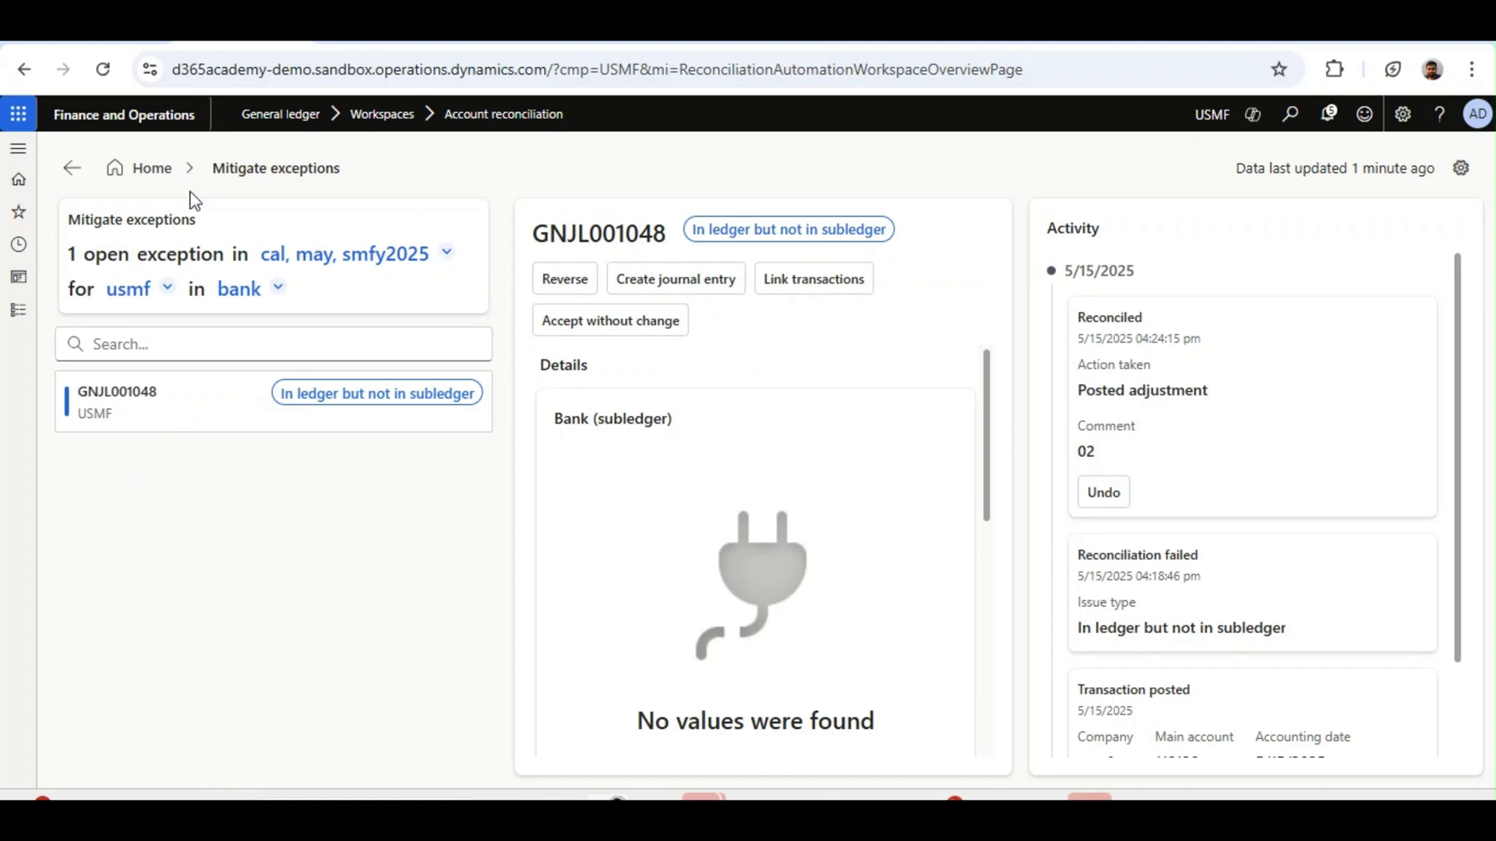
pyautogui.click(71, 167)
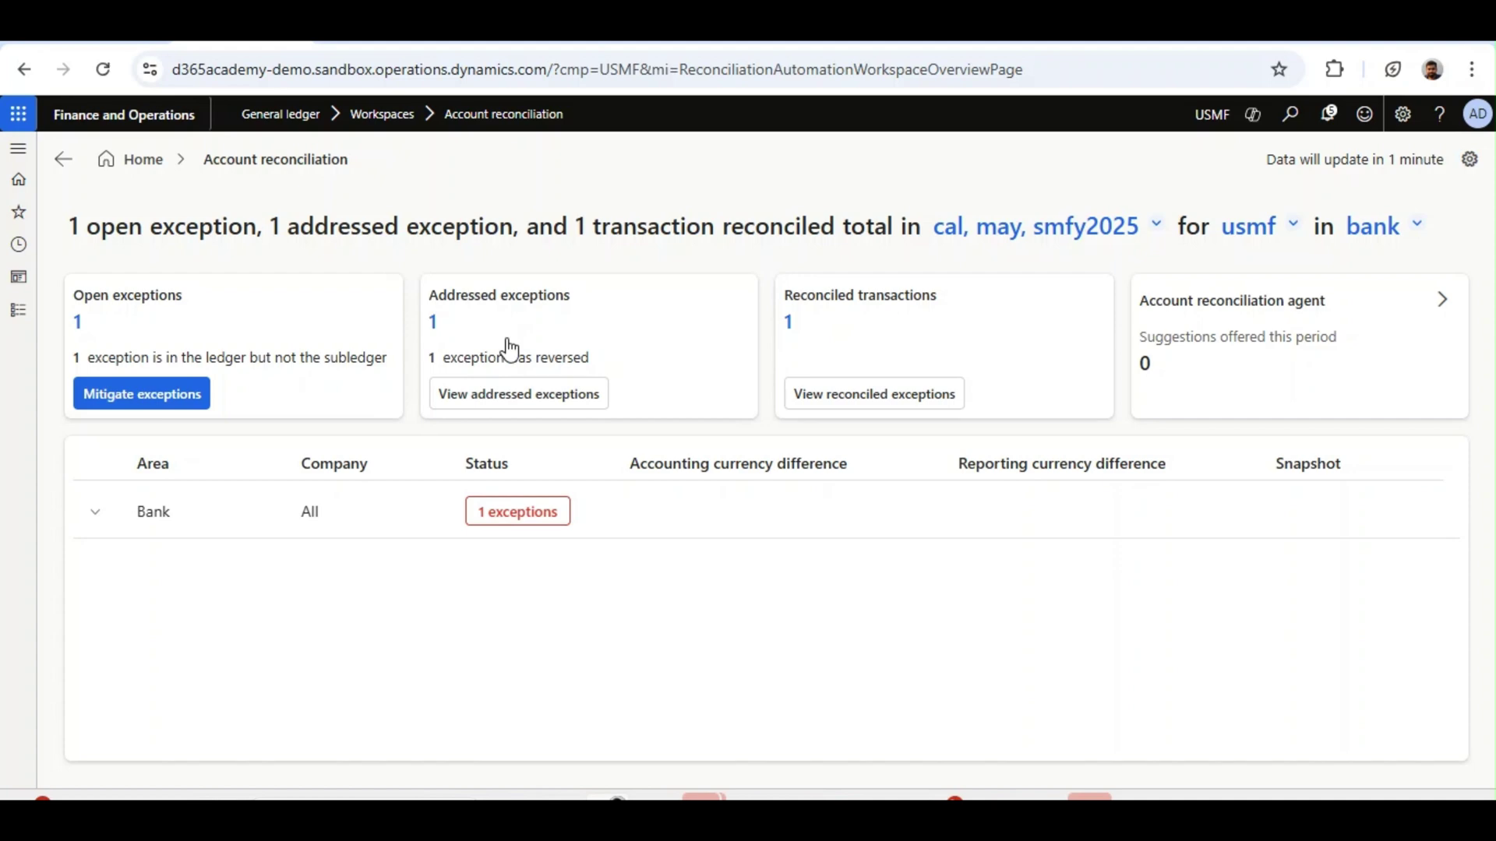
# - Review addressed exception GNJL001050 and its Reversed transaction activity history
pyautogui.click(495, 408)
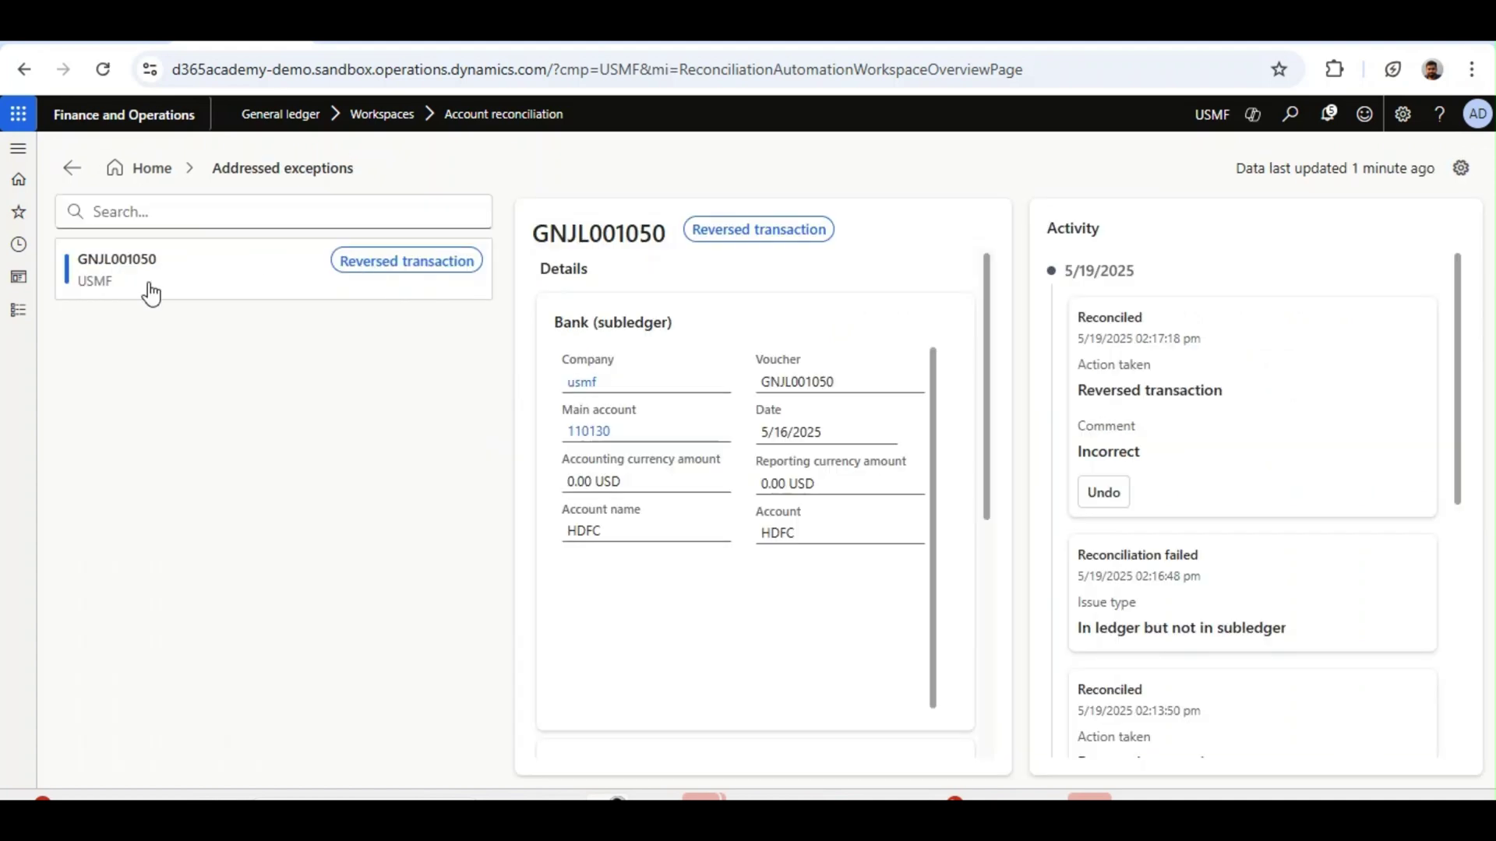
pyautogui.click(150, 289)
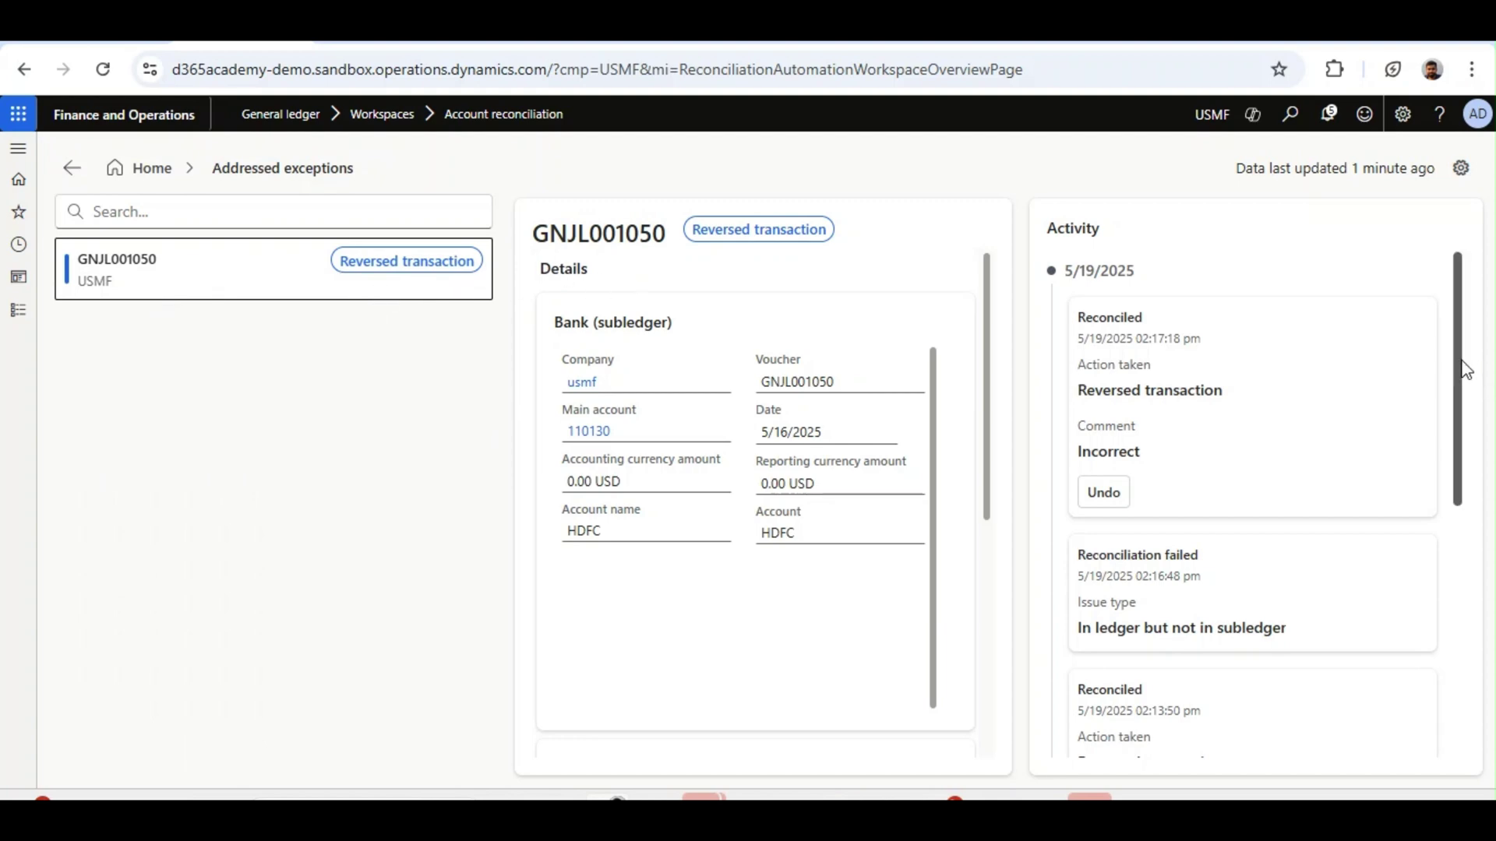
pyautogui.moveTo(1461, 367); pyautogui.dragTo(1469, 744)
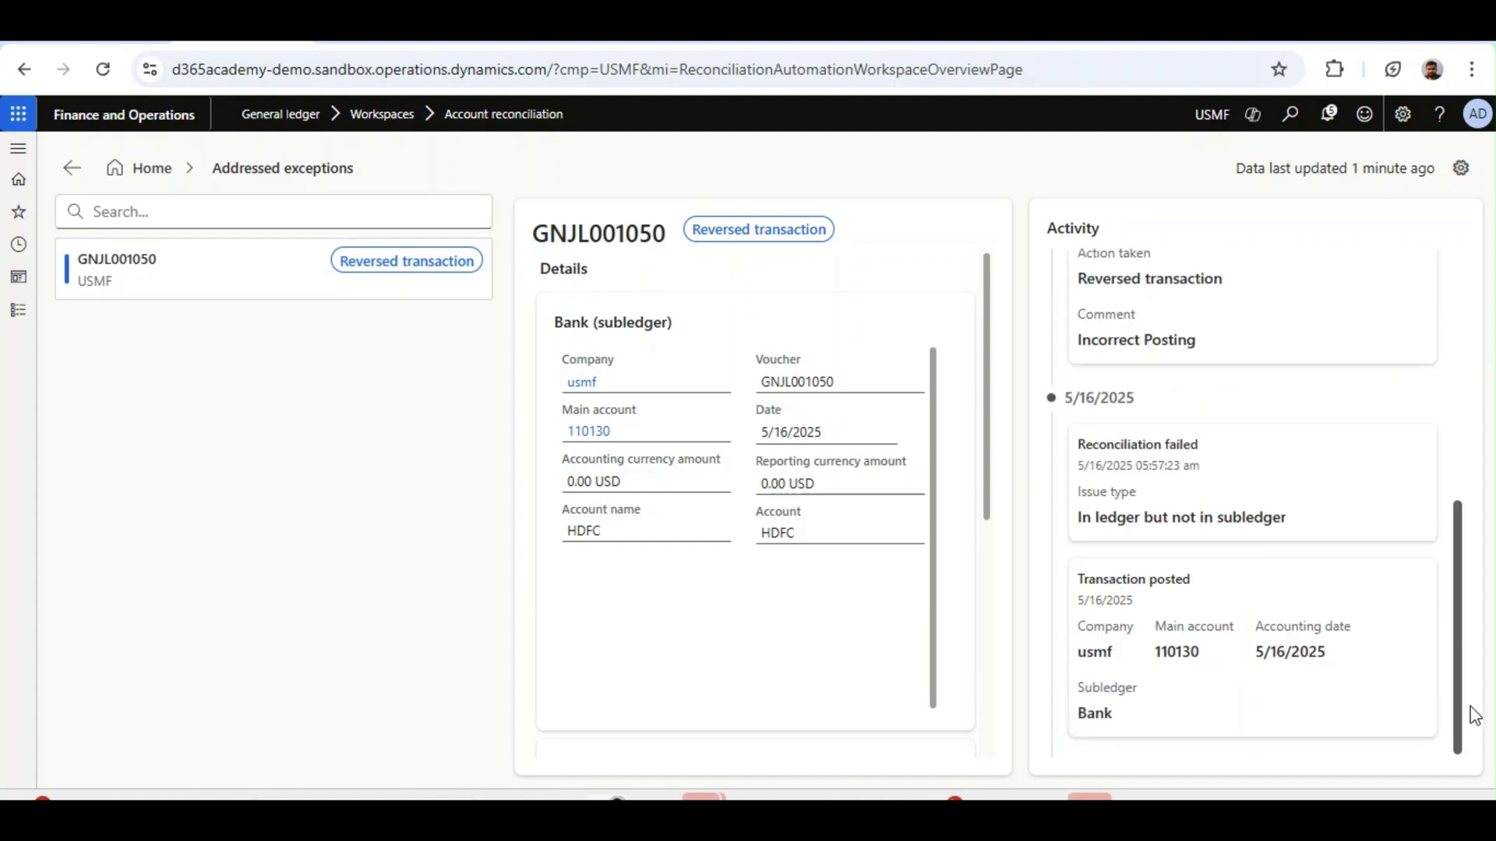
pyautogui.scroll(2, 1468, 553)
pyautogui.scroll(3, 1466, 543)
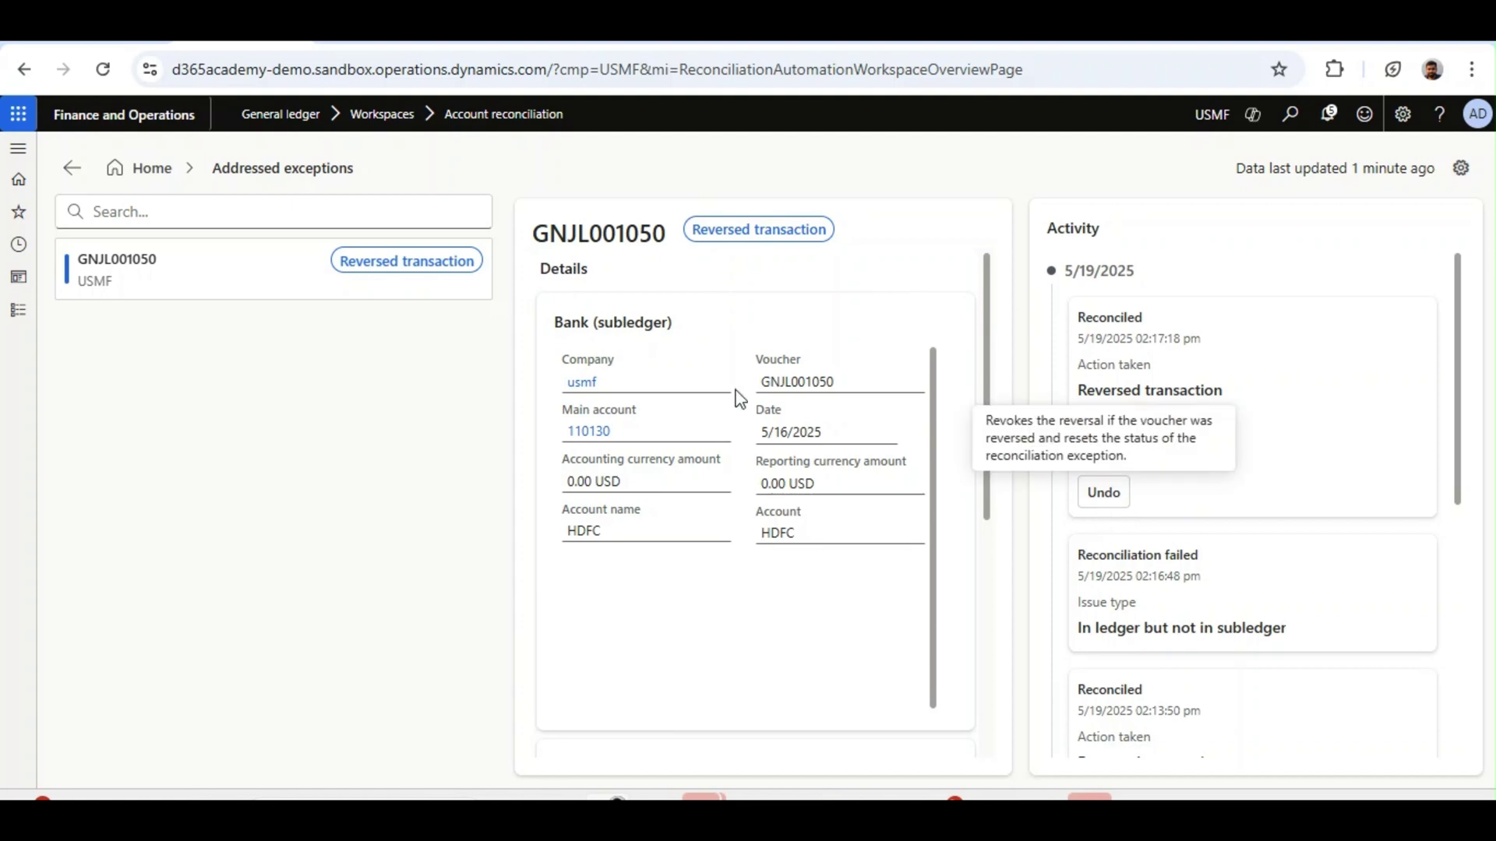
# - Expand Bank on the overview and open usmf's remaining exception GNJL001048
pyautogui.click(66, 170)
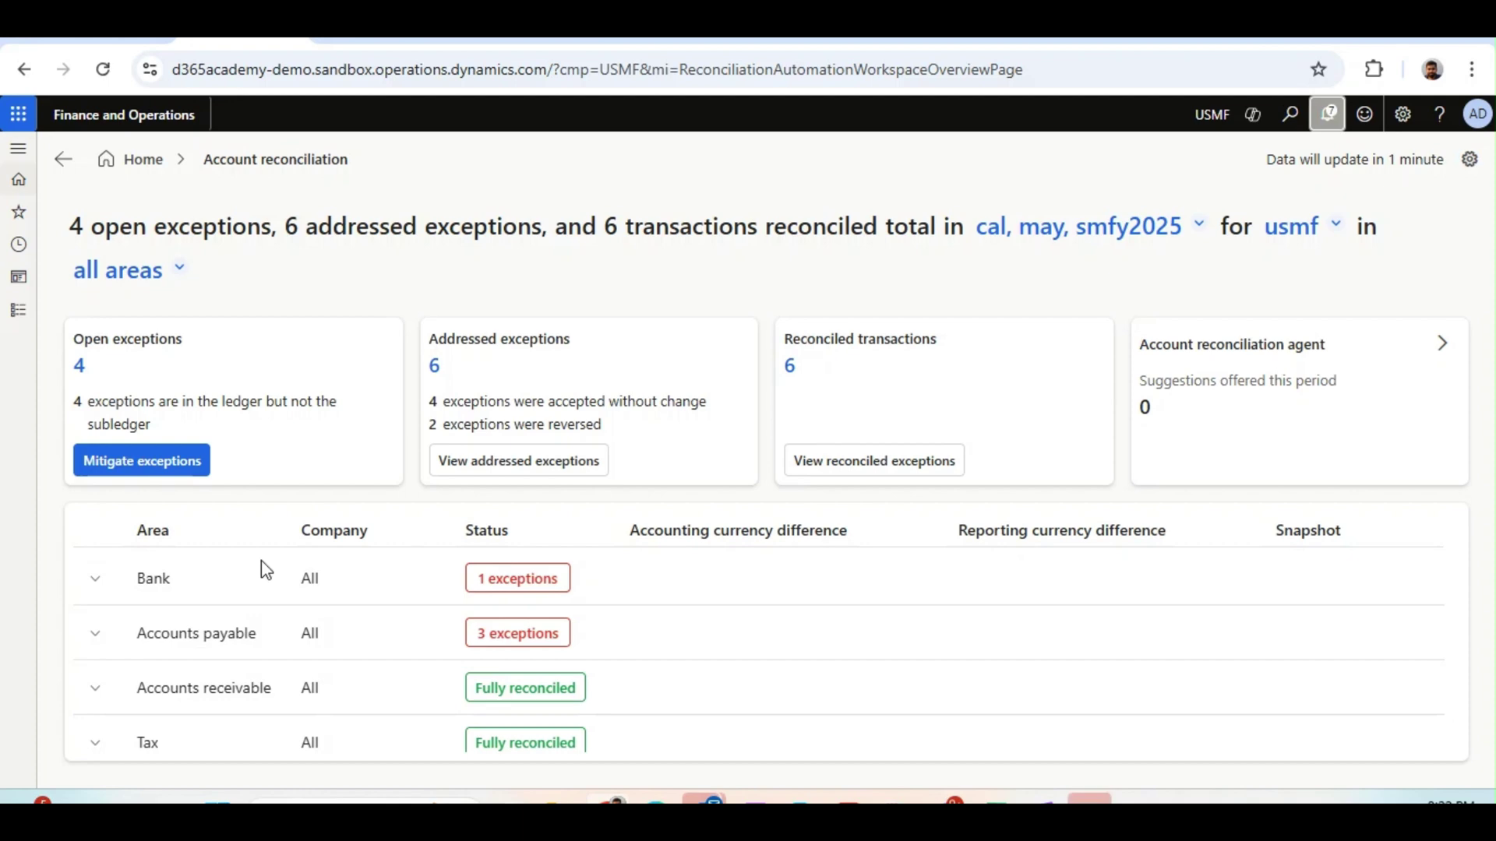
pyautogui.click(87, 583)
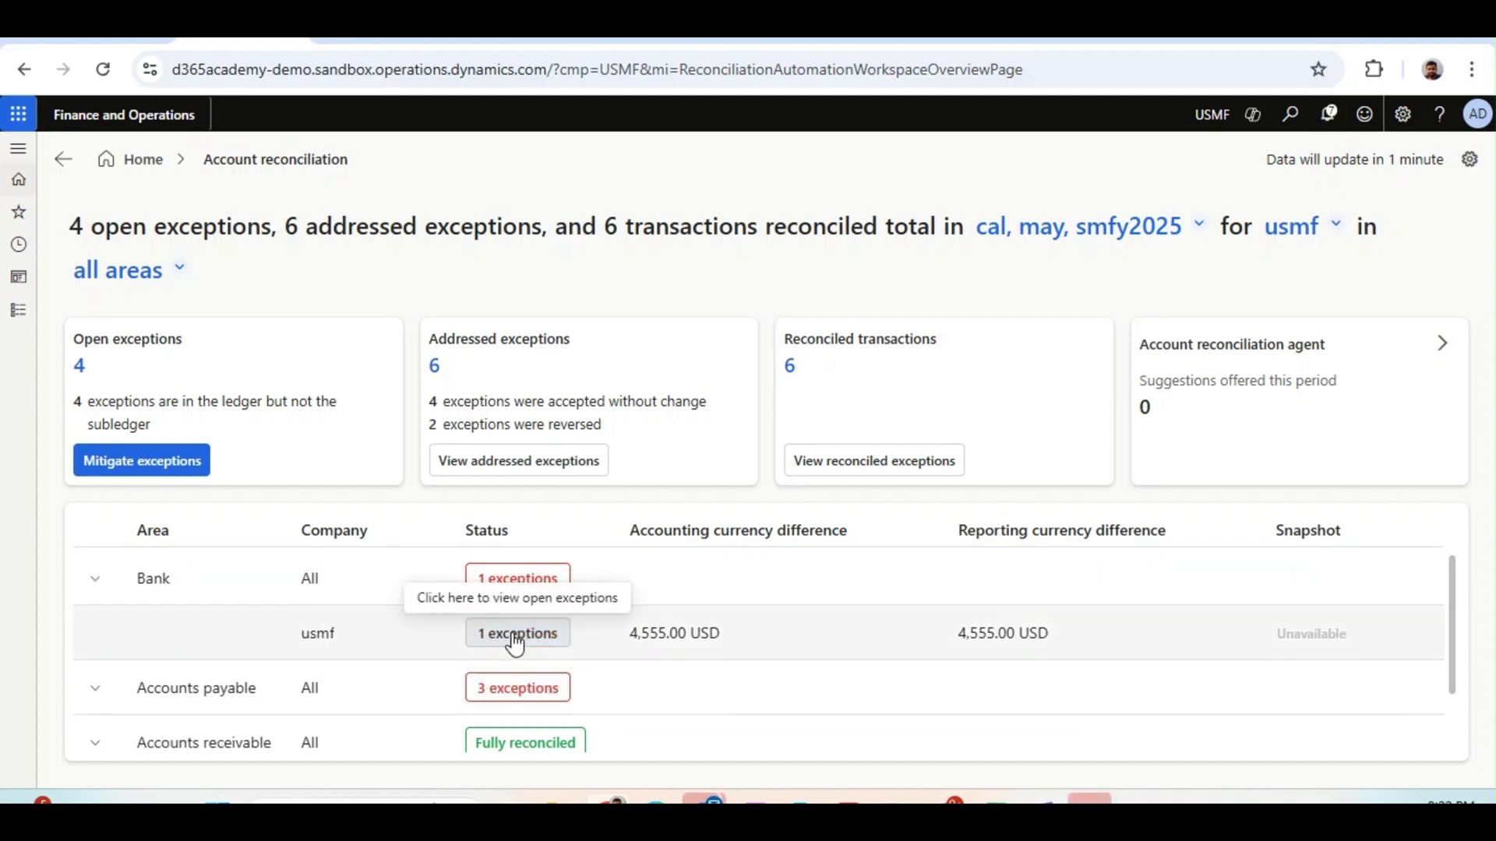
pyautogui.click(514, 640)
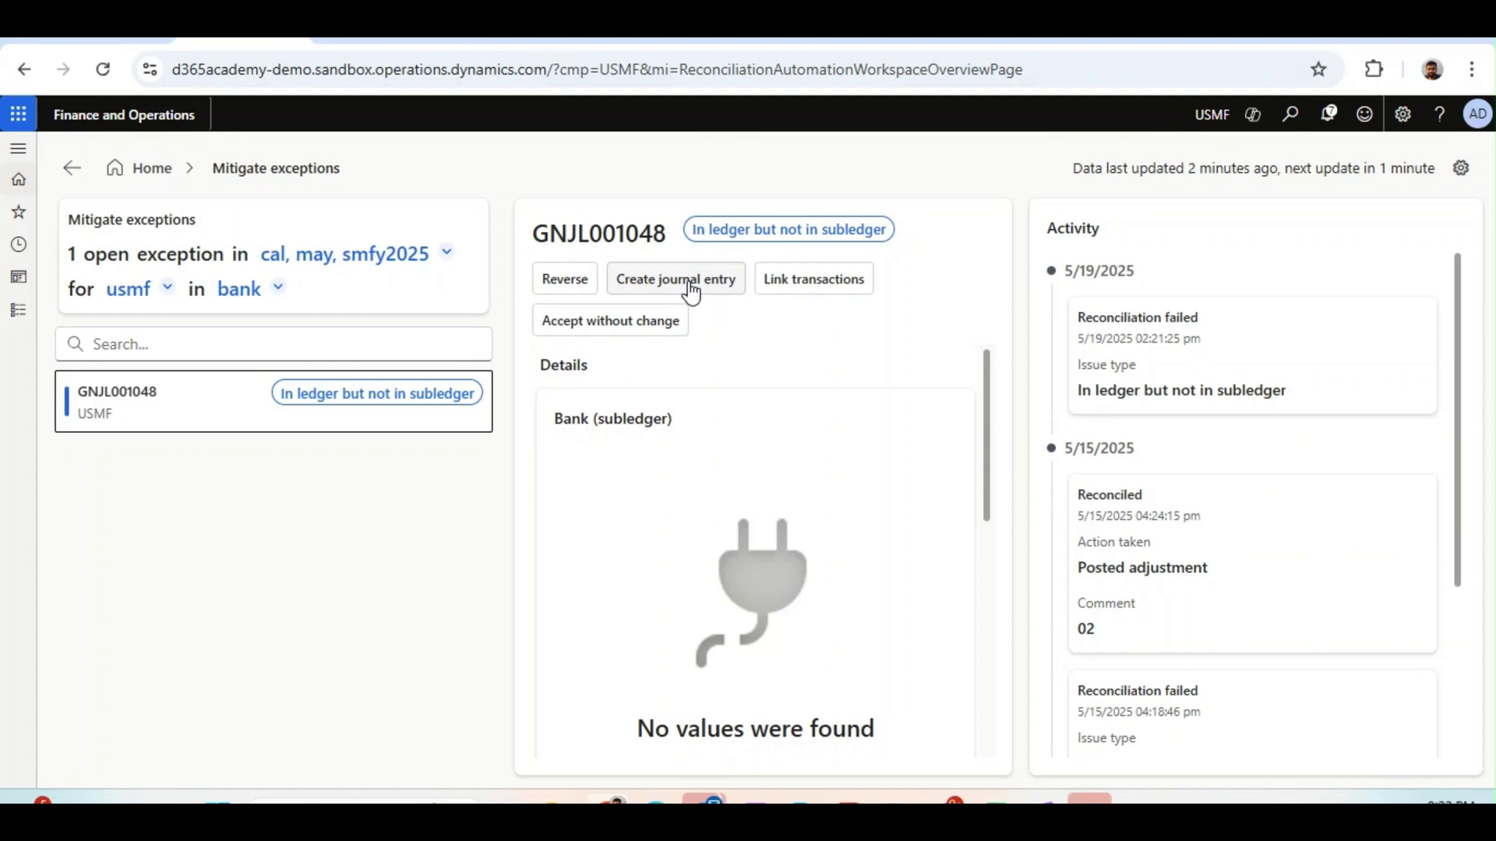
# - Open Link transactions for GNJL001048, select its -4,555.00 ledger line, and begin a reason comment
pyautogui.click(807, 290)
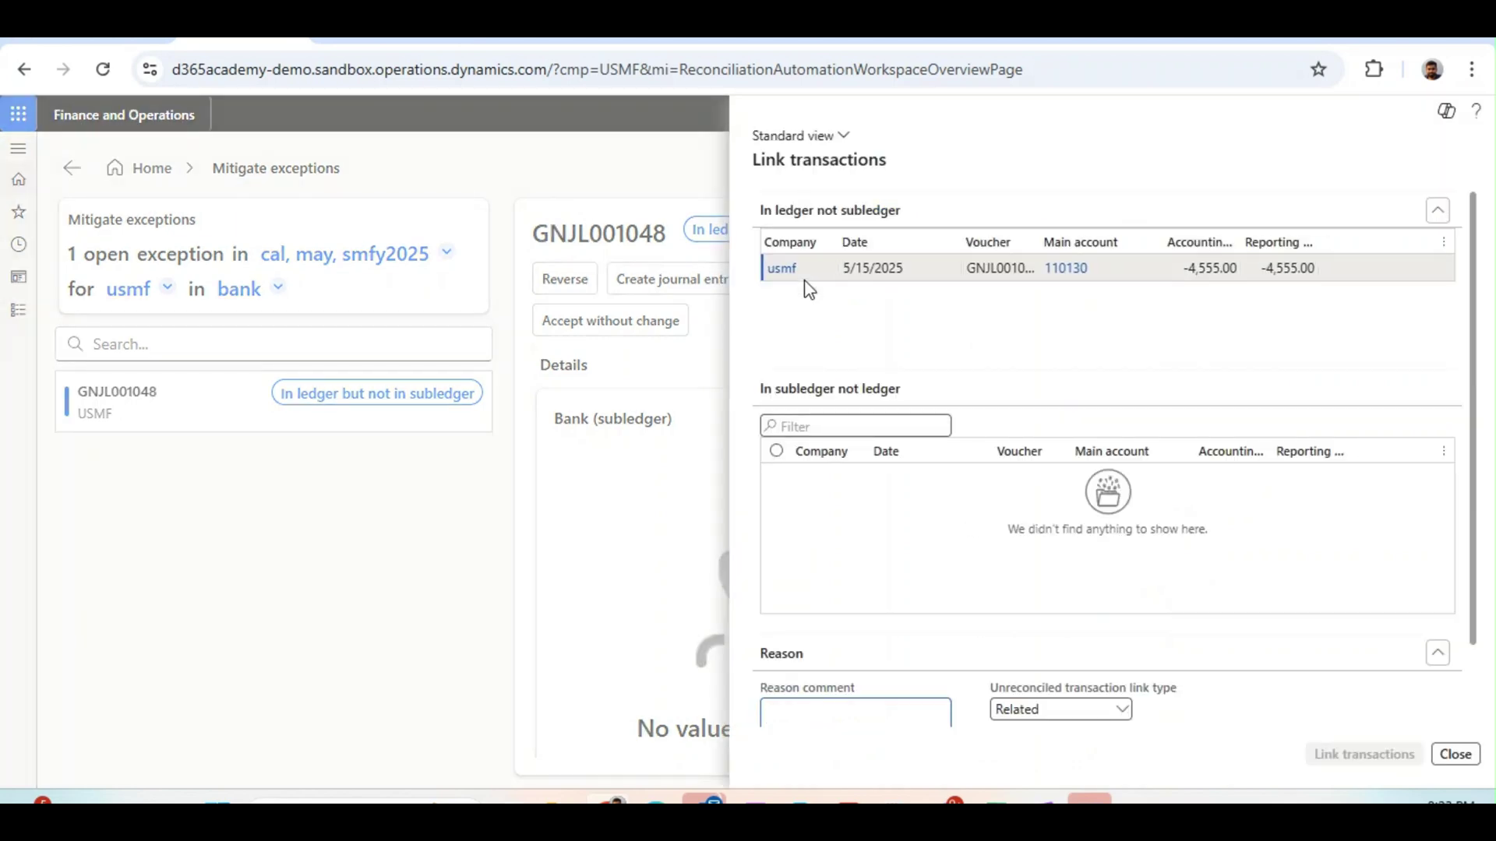
pyautogui.click(914, 267)
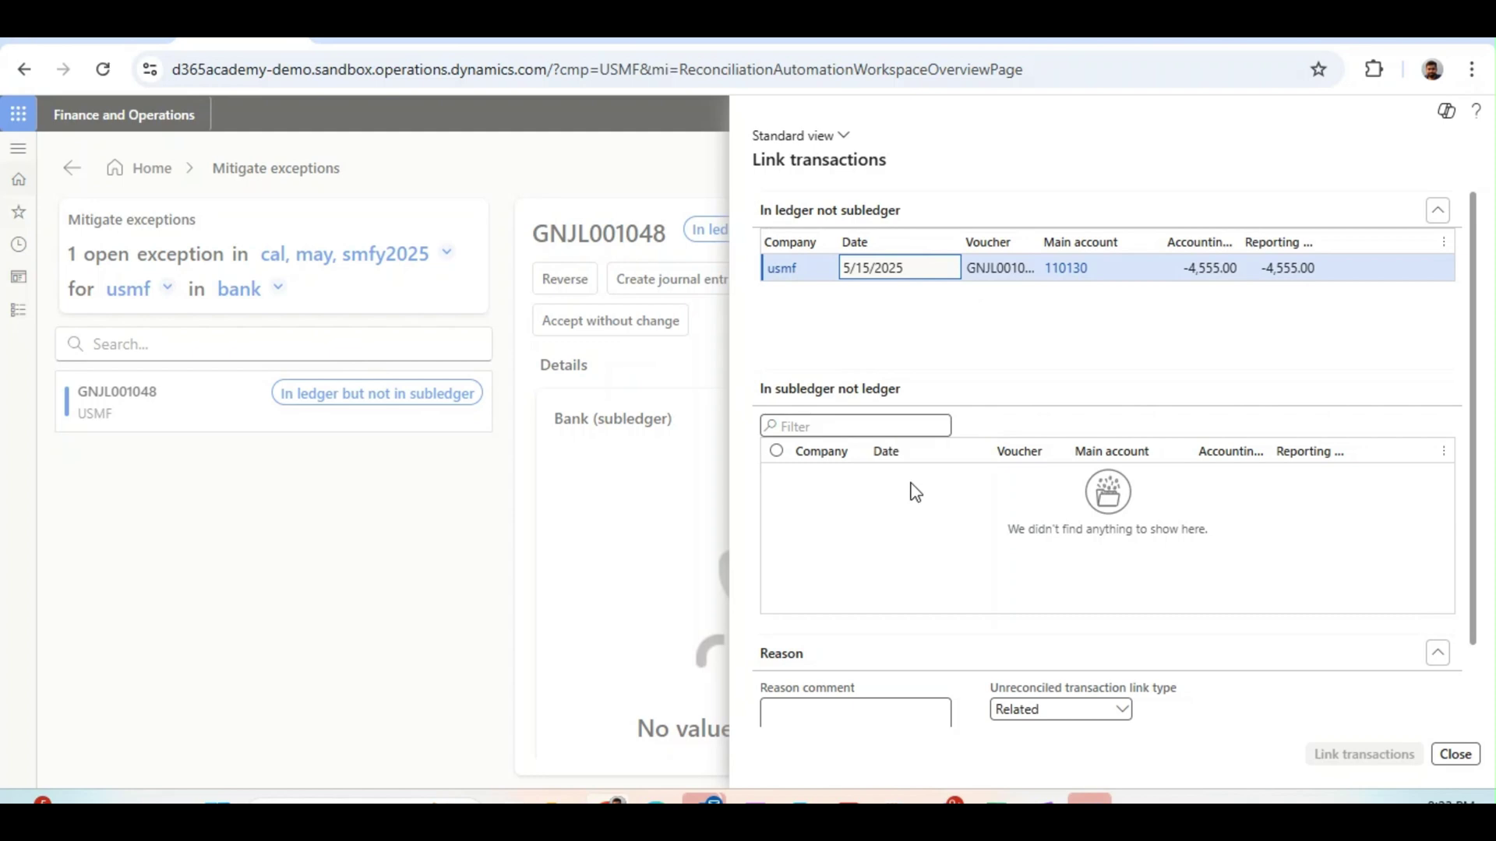
pyautogui.click(890, 507)
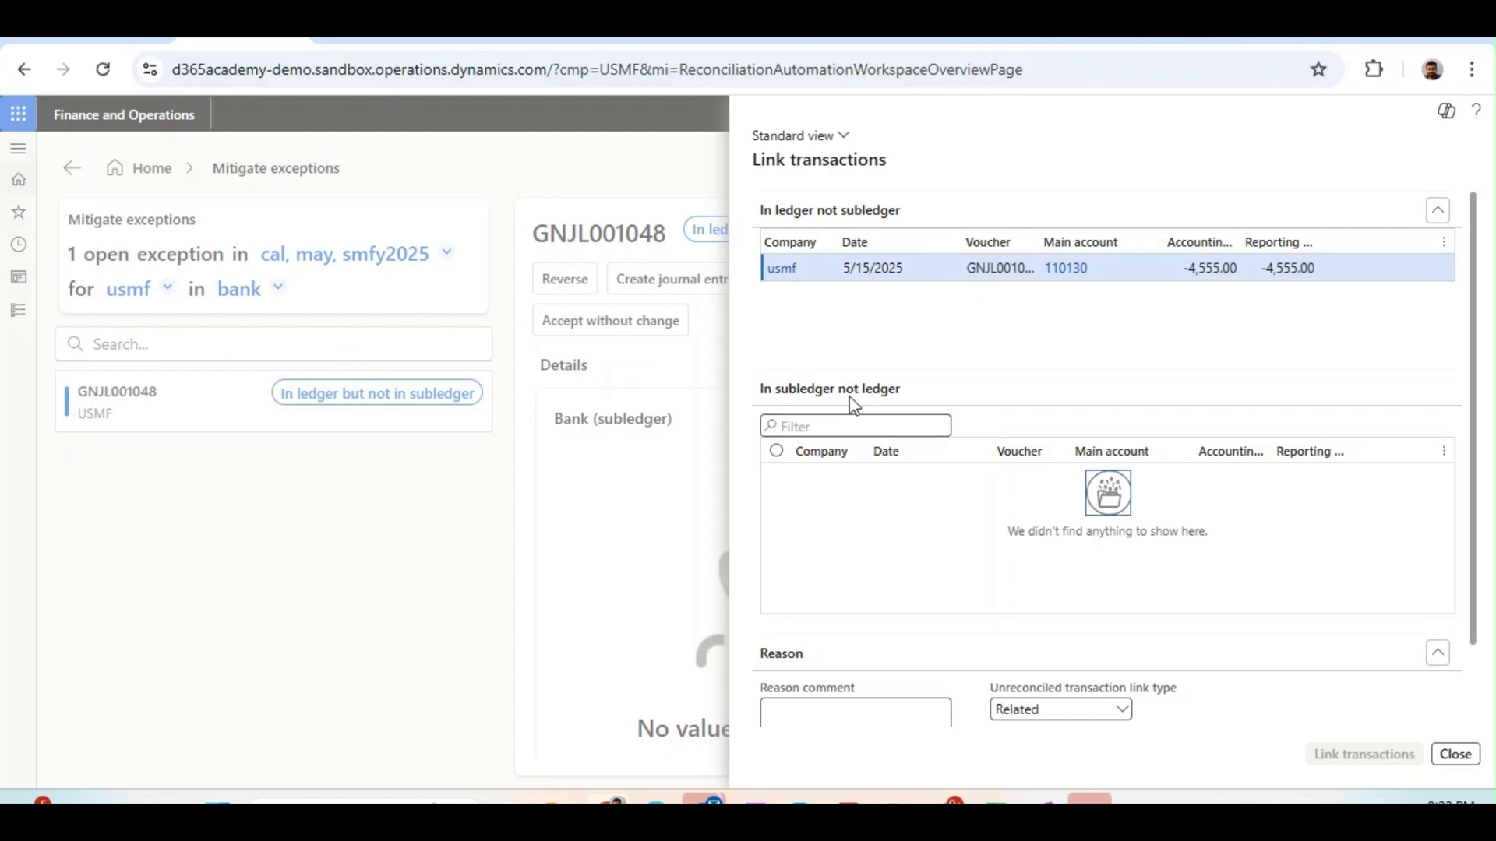
pyautogui.click(866, 512)
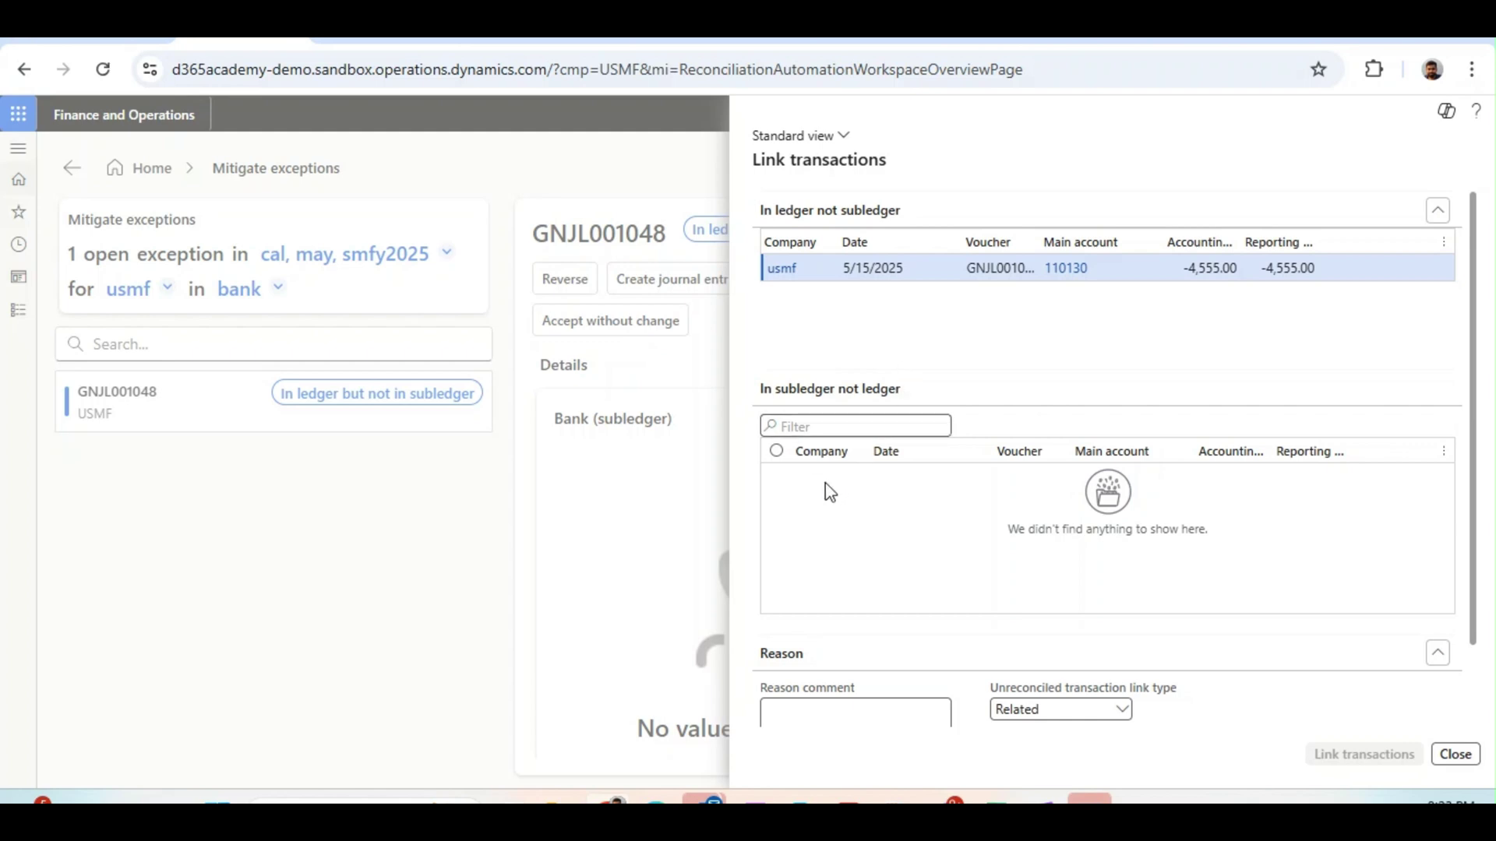
pyautogui.click(845, 707)
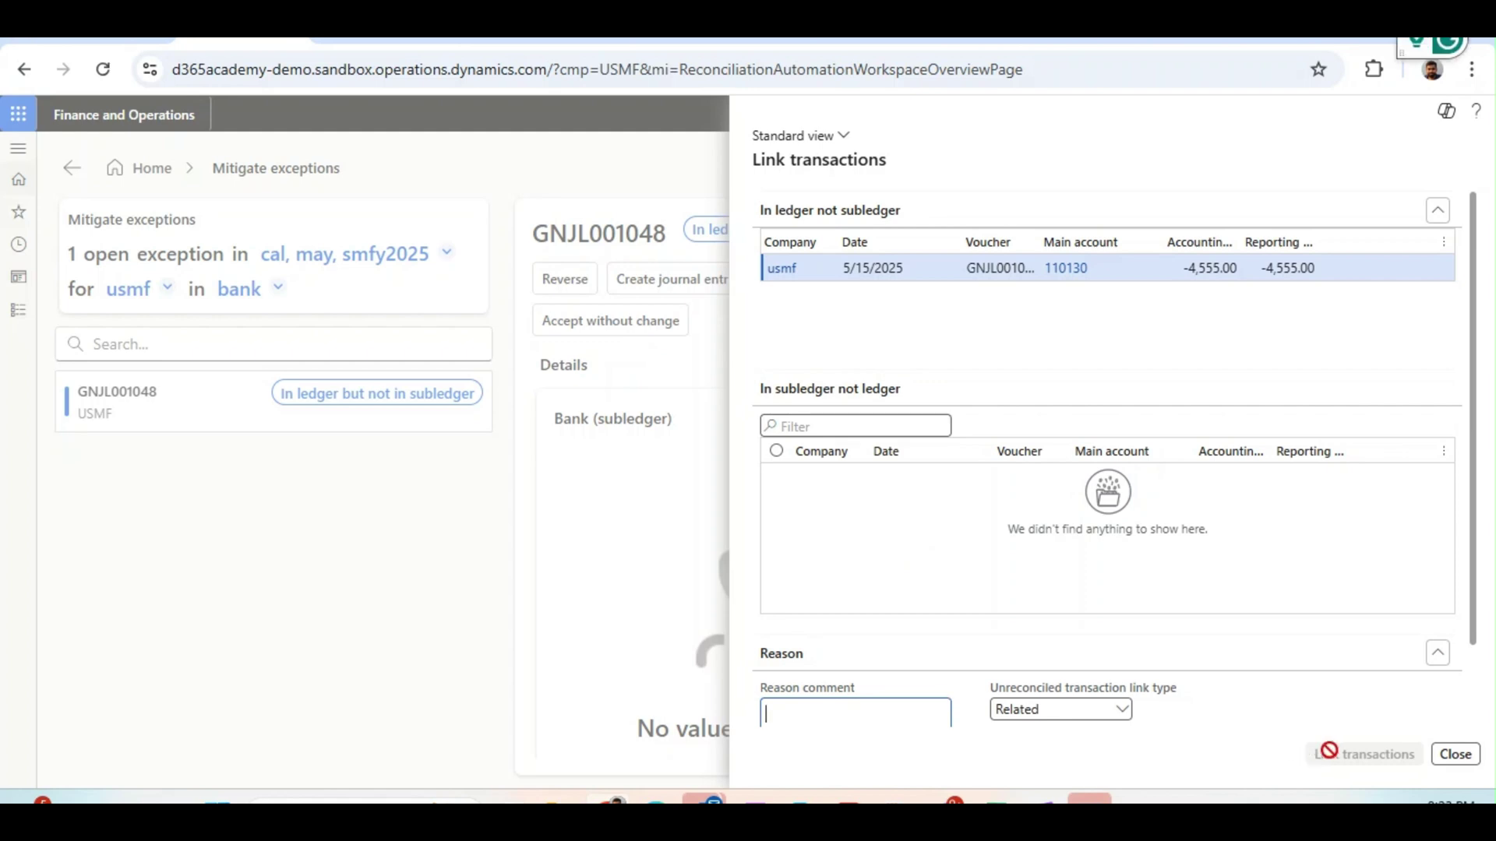
# - Leave transaction linking and accept GNJL001048 without change, with reason 'Adjustment entries posted'
pyautogui.press('Escape')
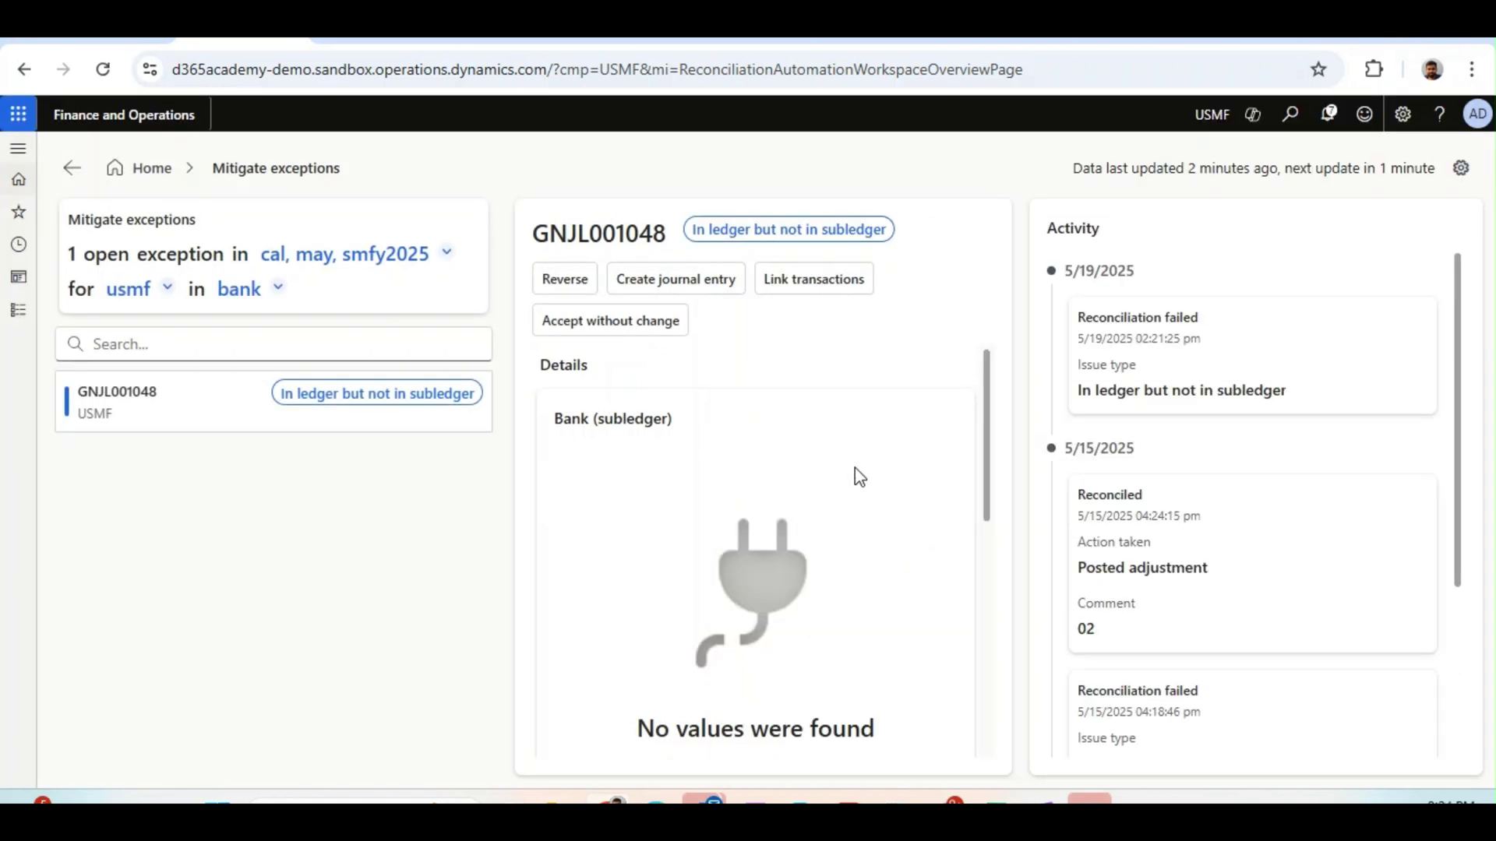
pyautogui.click(616, 341)
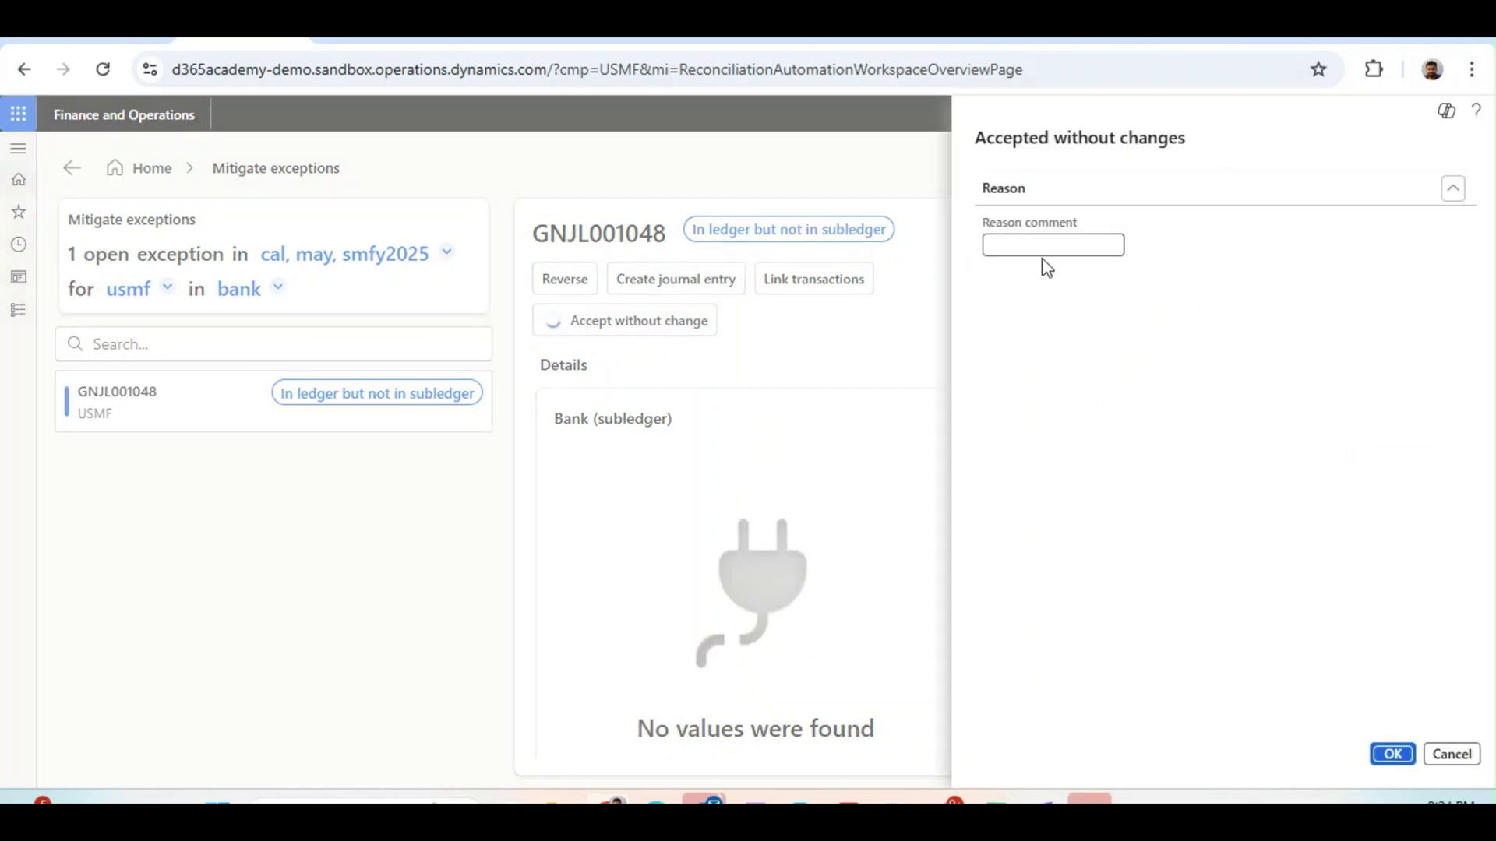
pyautogui.click(1045, 249)
pyautogui.write('Adjustment entries posted')
pyautogui.click(1386, 751)
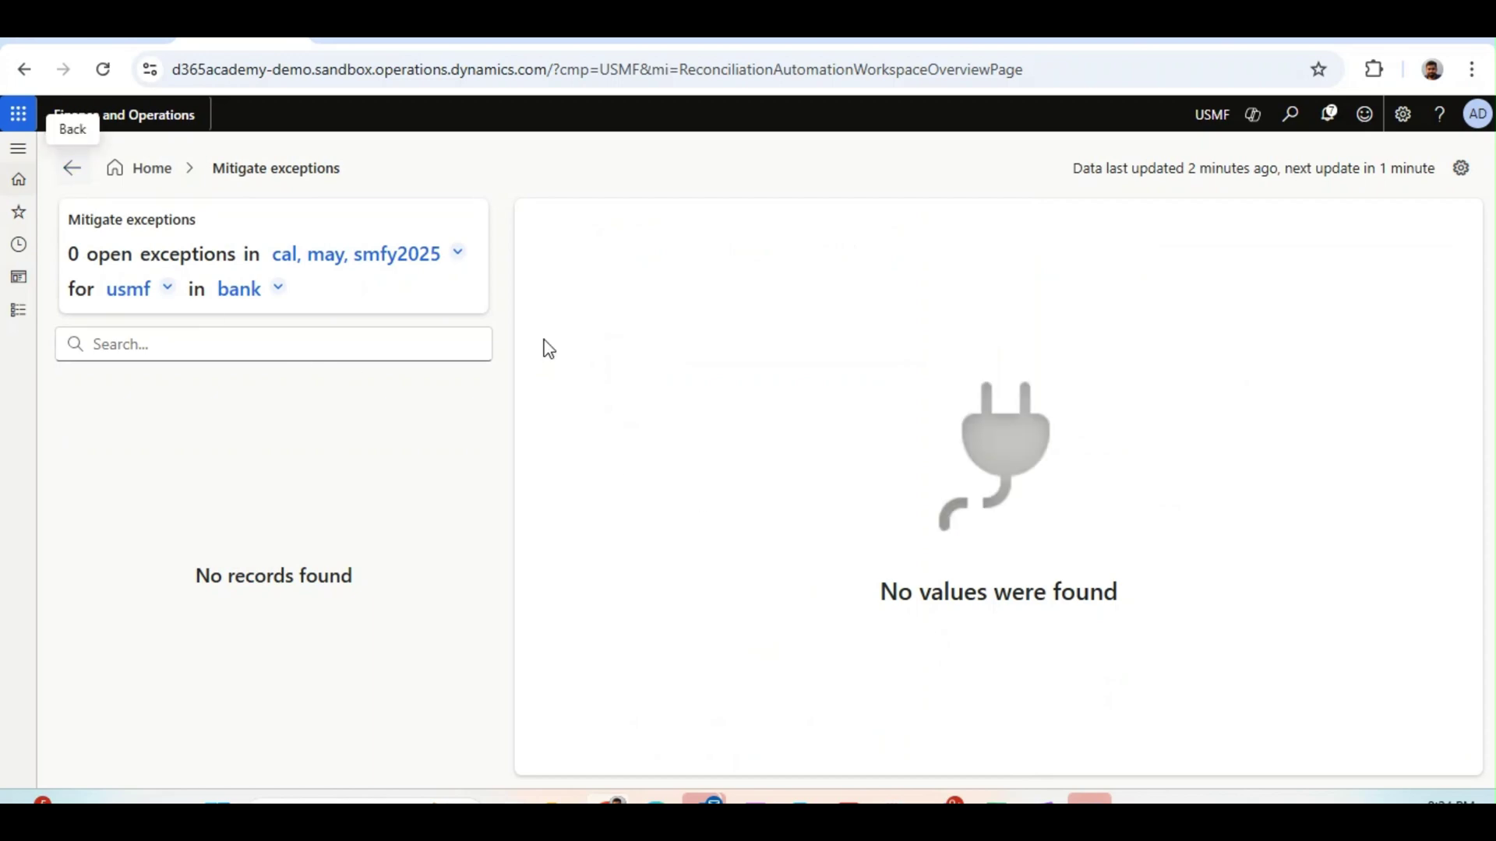
# - Back on the reconciliation overview, open the usmf bank row's fully reconciled transactions
pyautogui.click(71, 168)
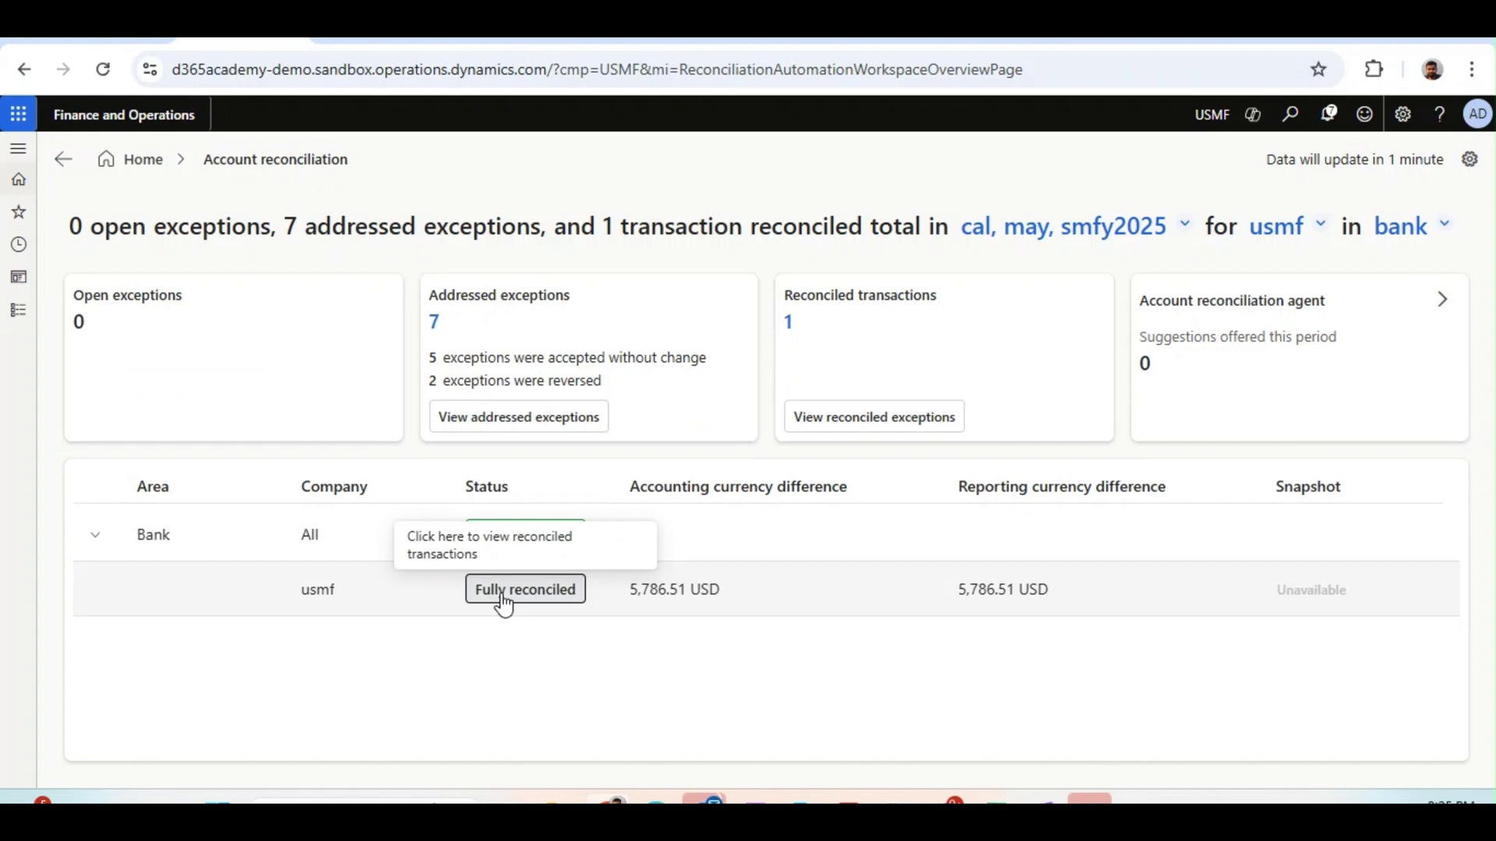
pyautogui.click(525, 589)
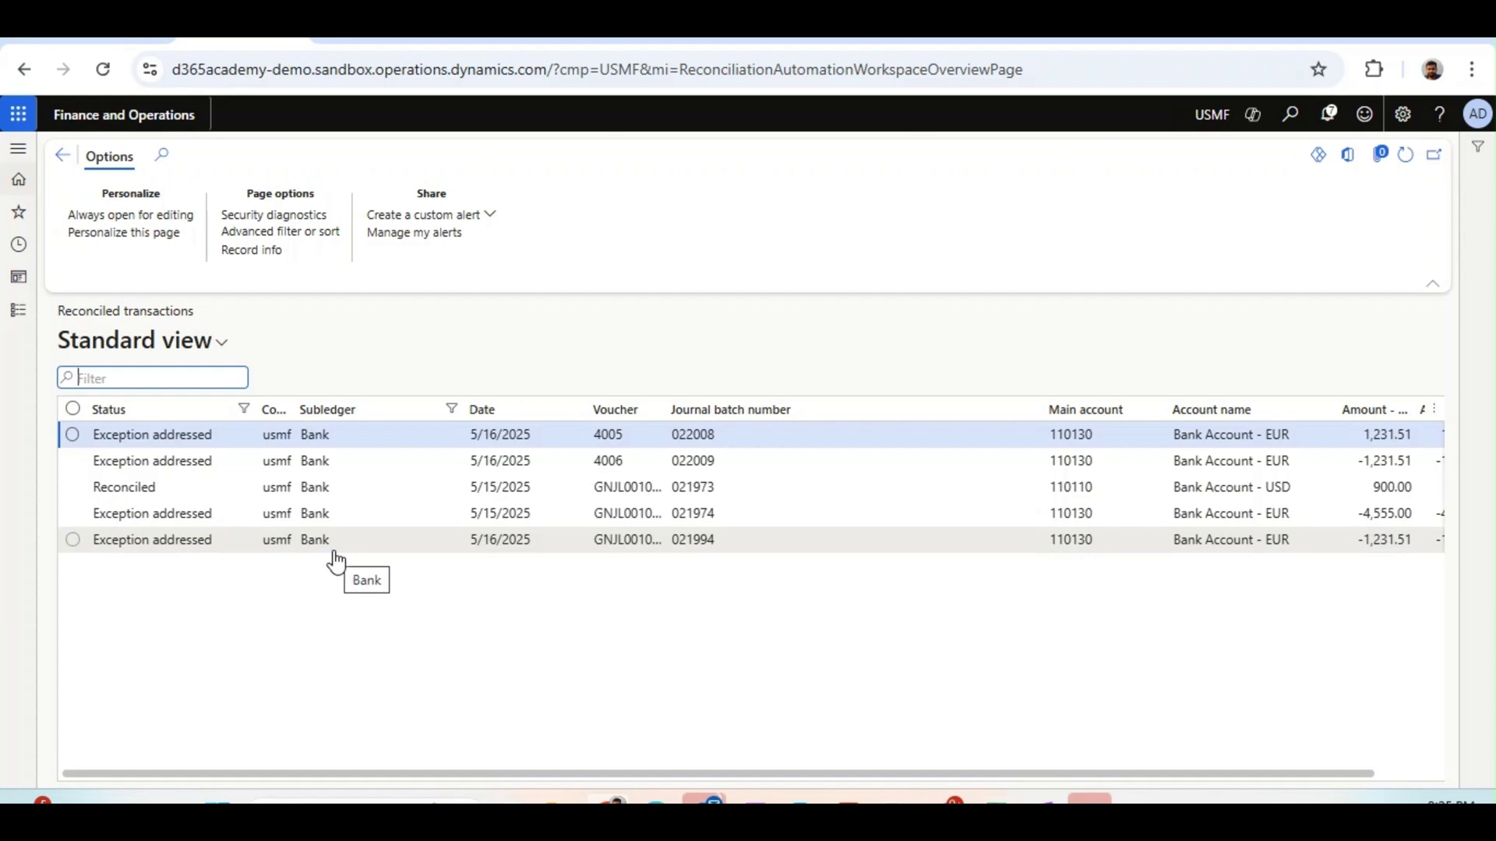
# - Expand Accounts payable and open its three usmf exceptions: GNJL001047, GNJL001048, GNJL001053
pyautogui.press('Escape')
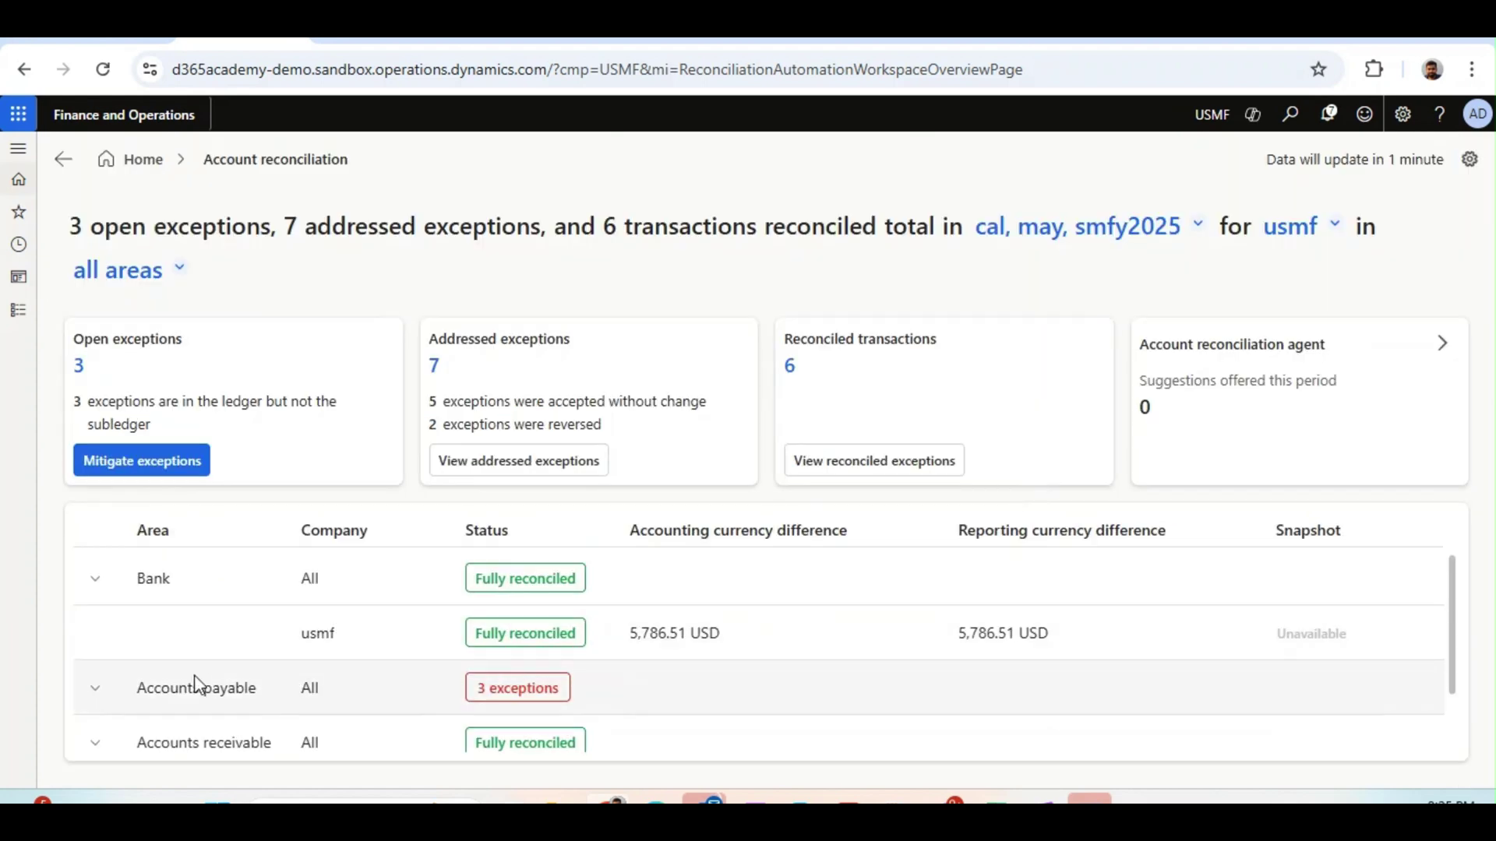
pyautogui.click(104, 701)
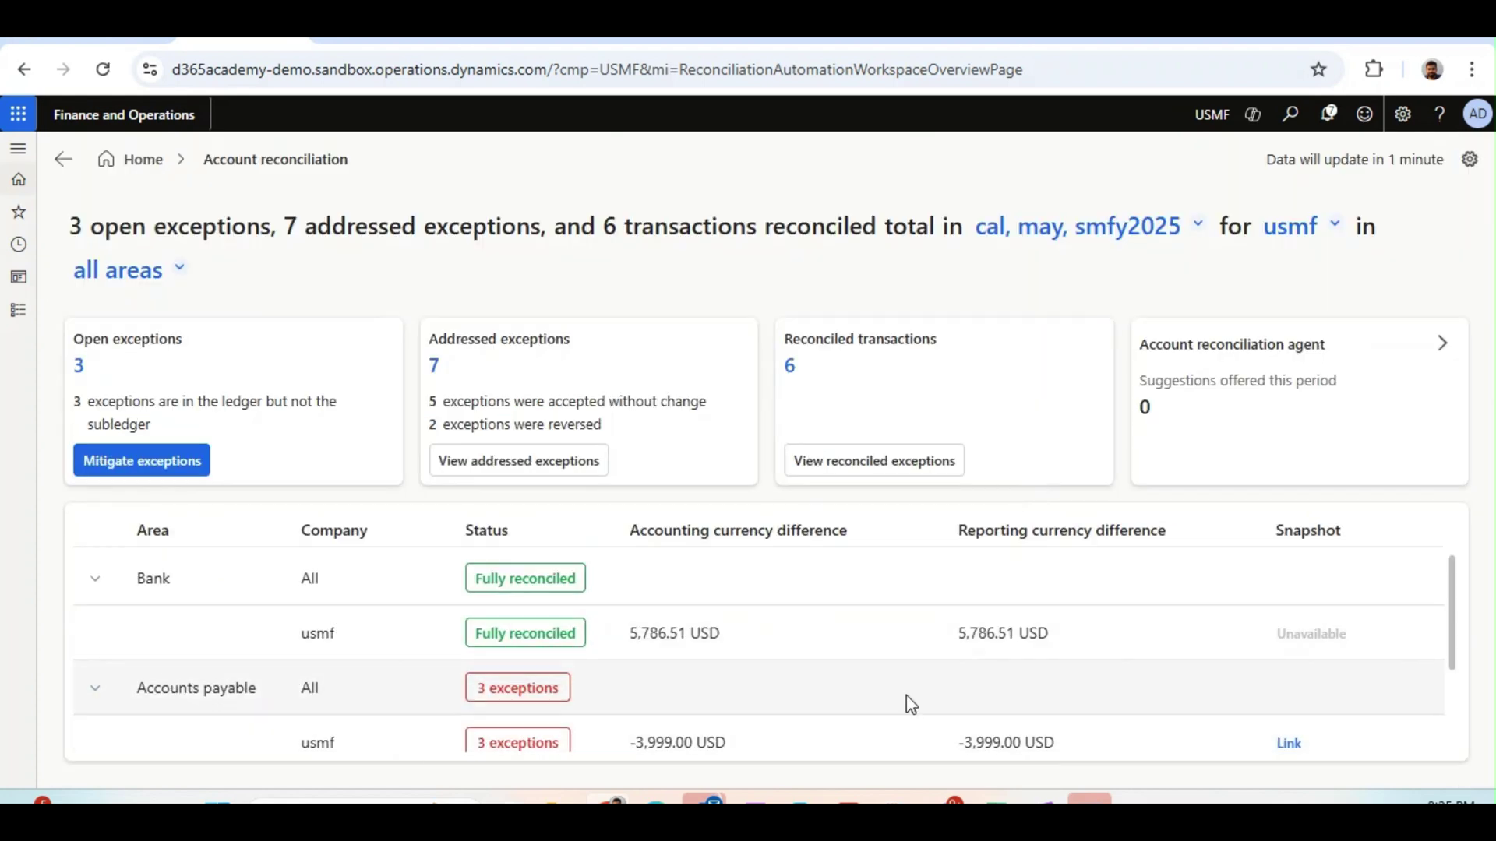
pyautogui.moveTo(1446, 605); pyautogui.dragTo(1449, 661)
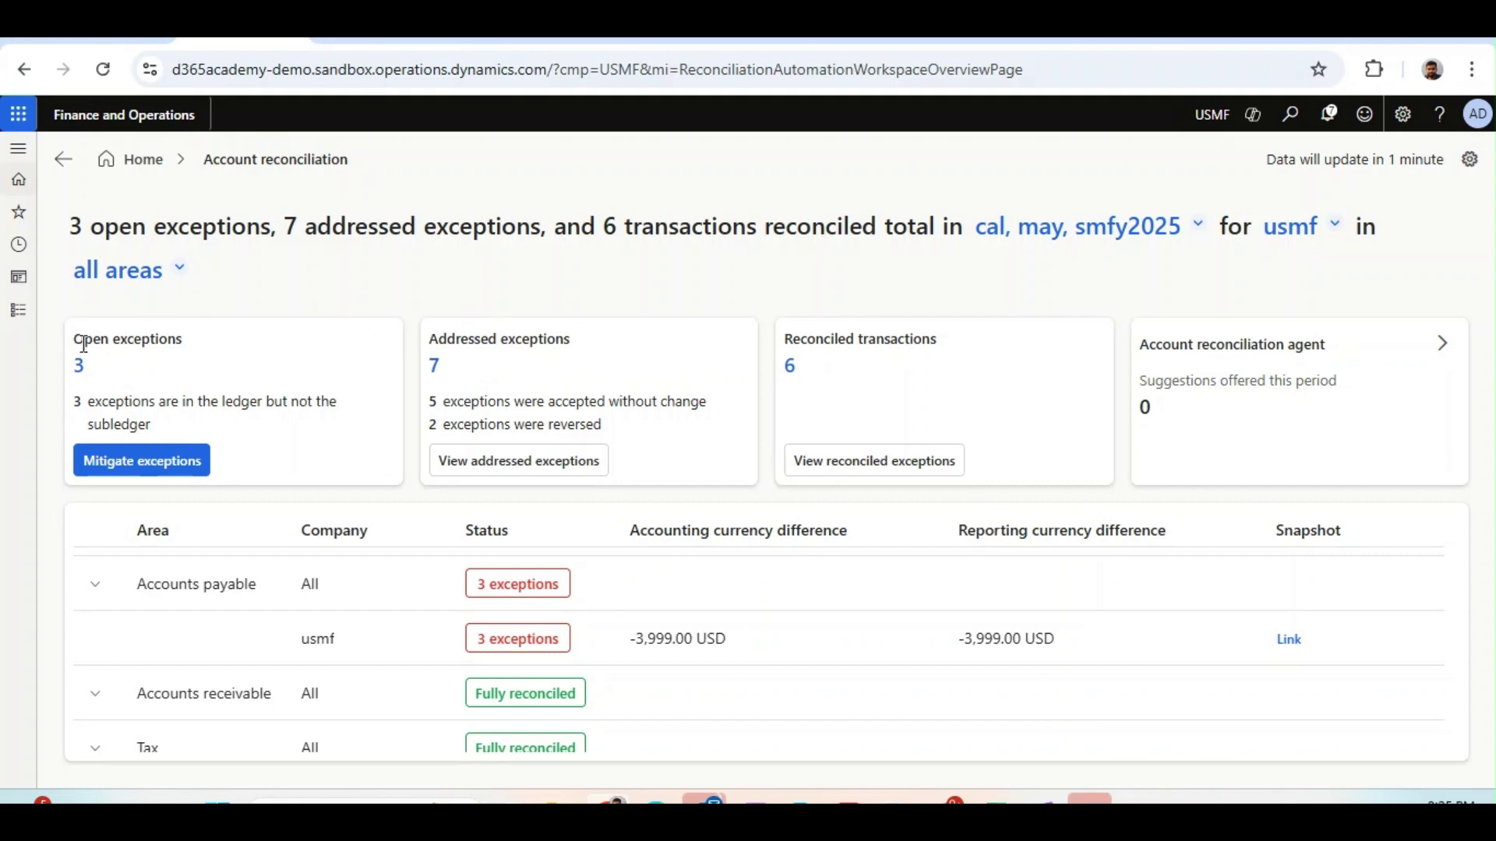
pyautogui.click(145, 468)
pyautogui.click(121, 468)
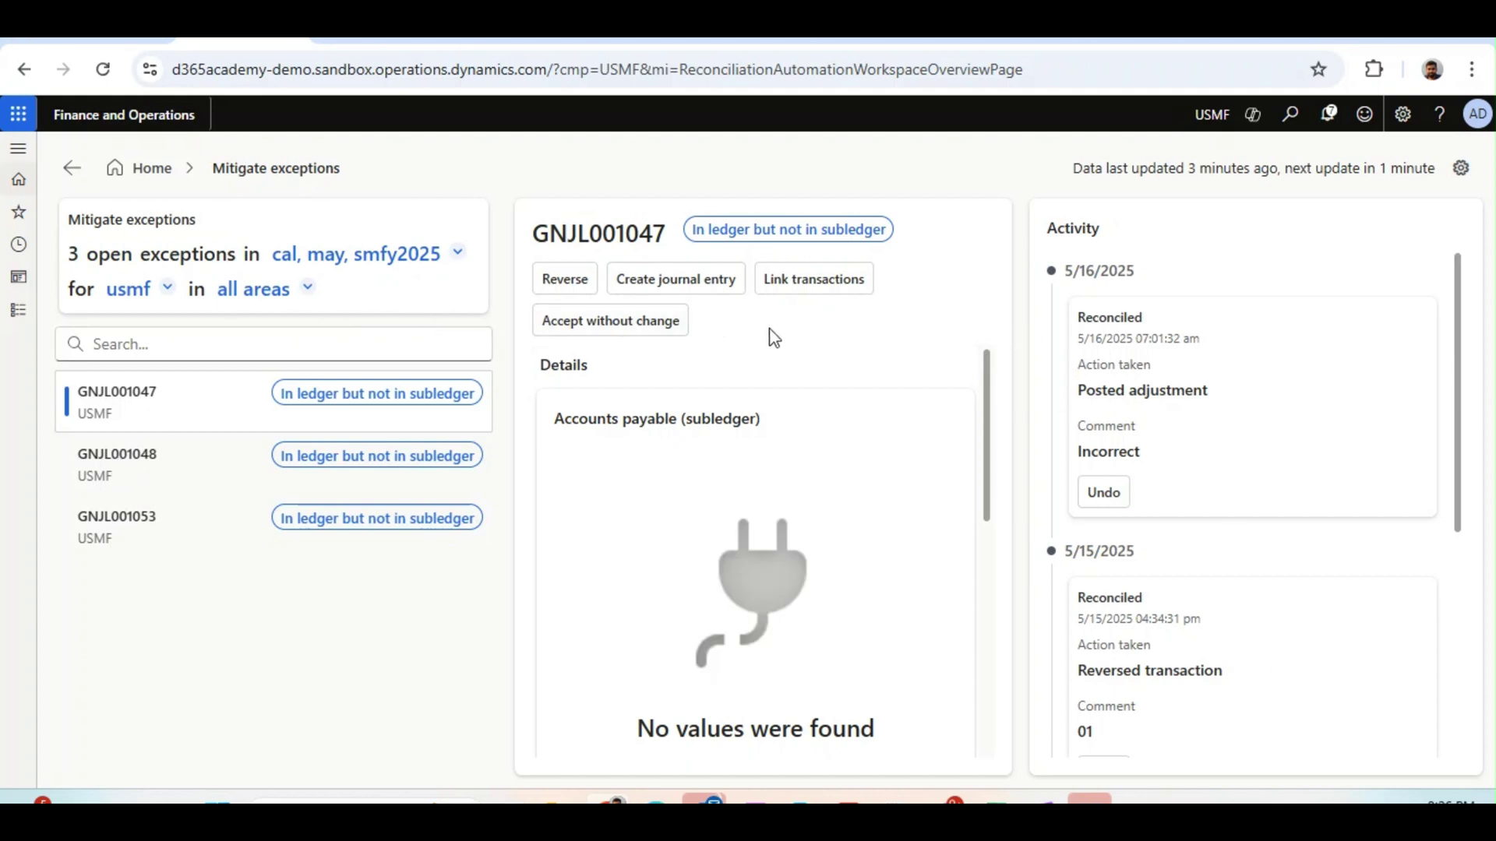
pyautogui.click(71, 170)
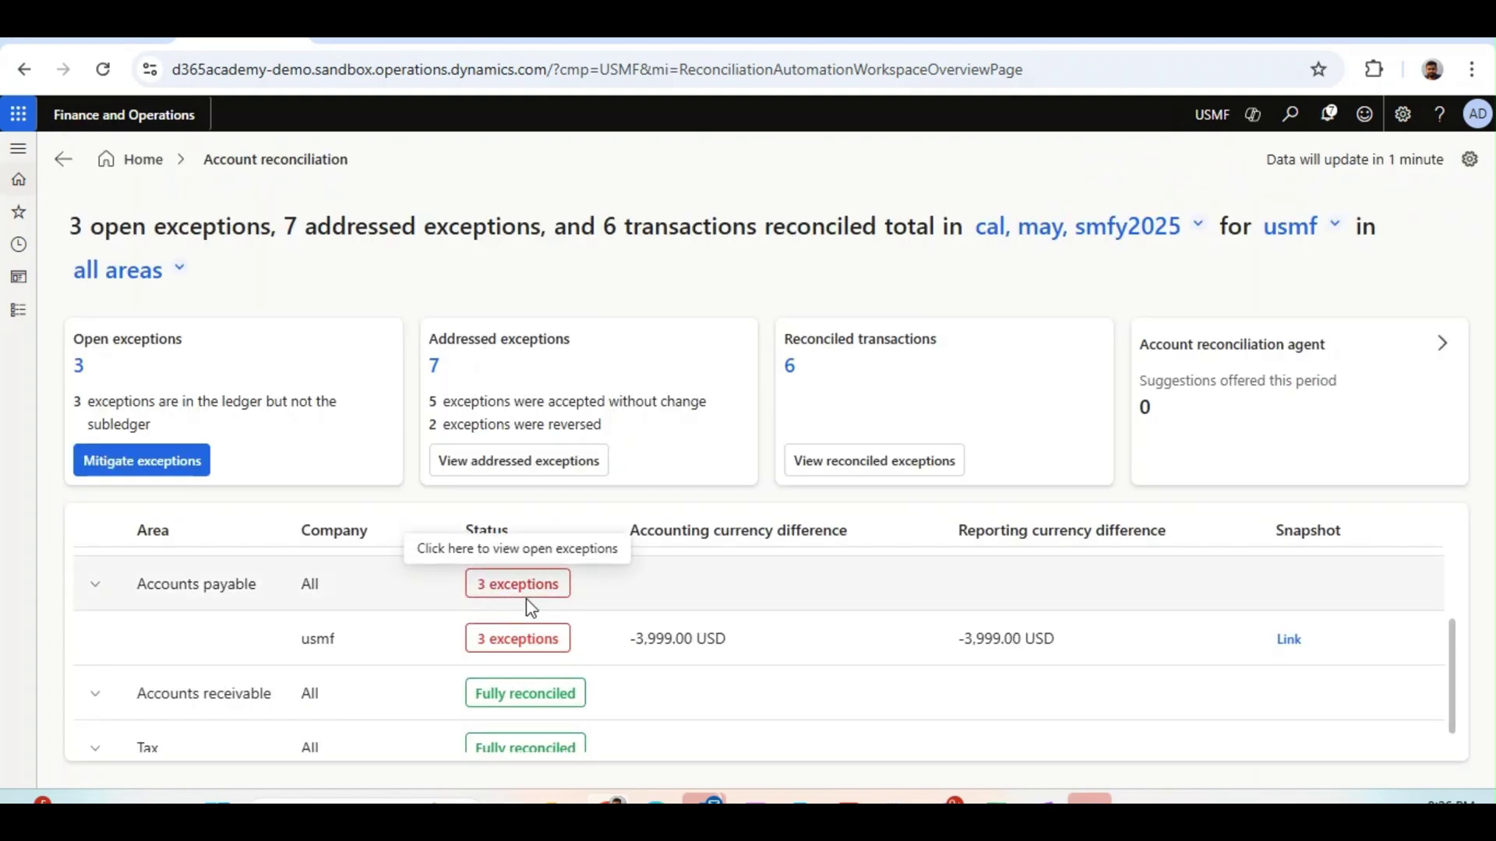
pyautogui.click(137, 468)
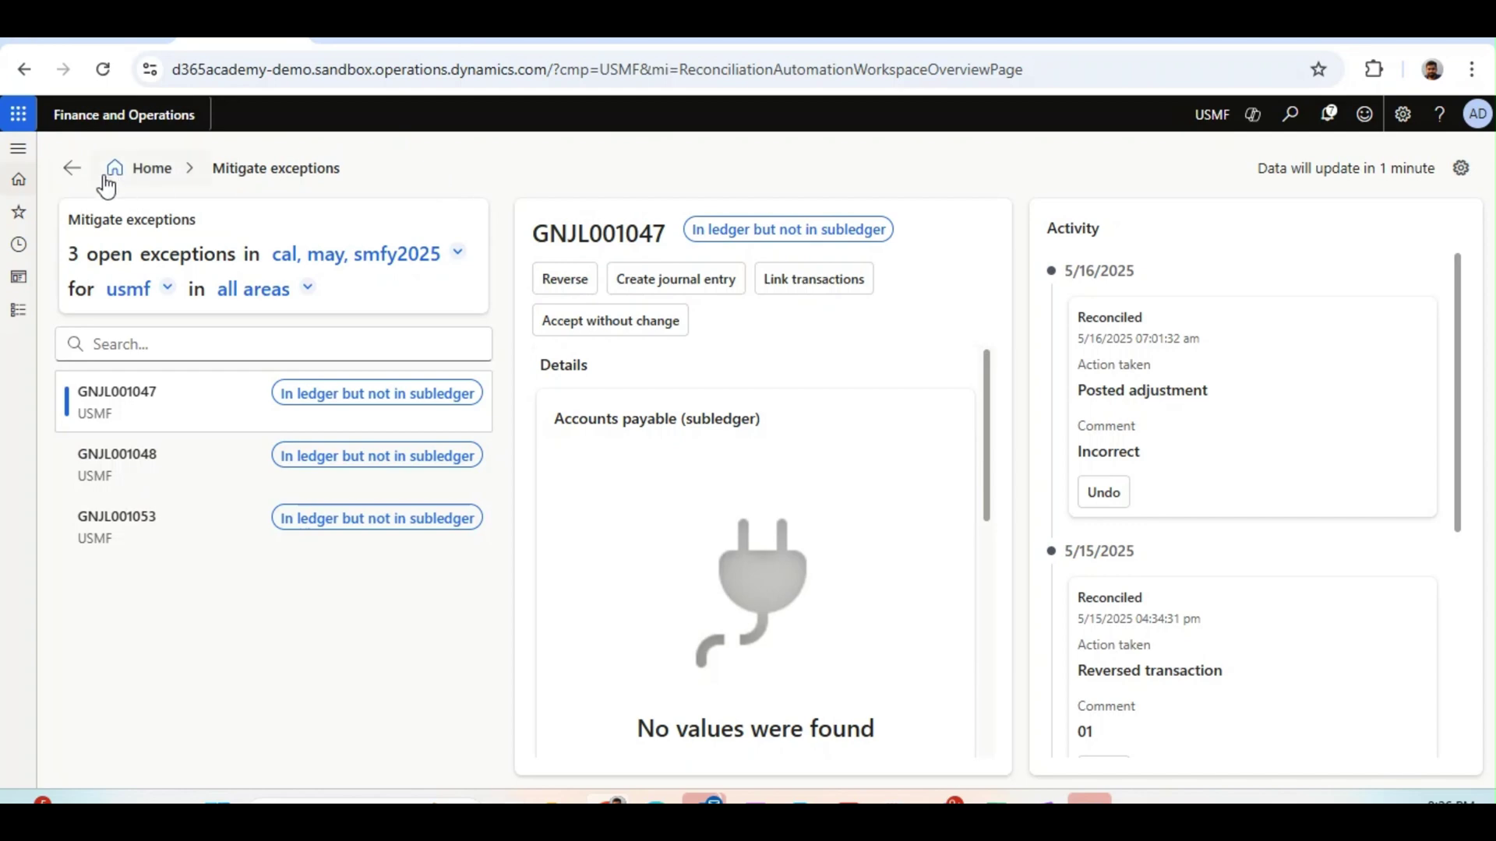
pyautogui.click(582, 291)
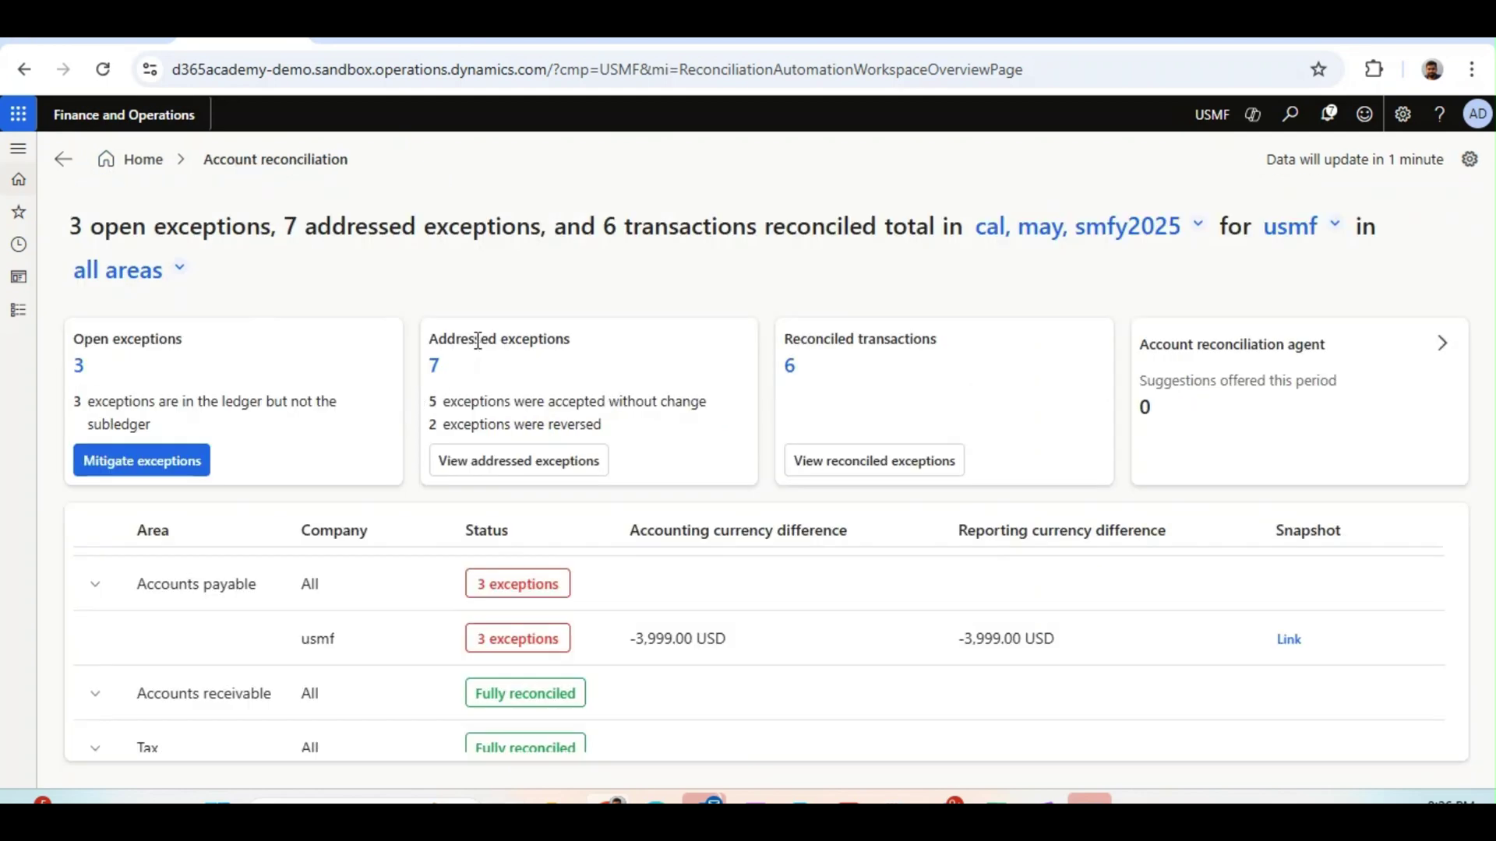
# - List the seven addressed exceptions and inspect the first 4005 entry accepted without changes
pyautogui.click(512, 468)
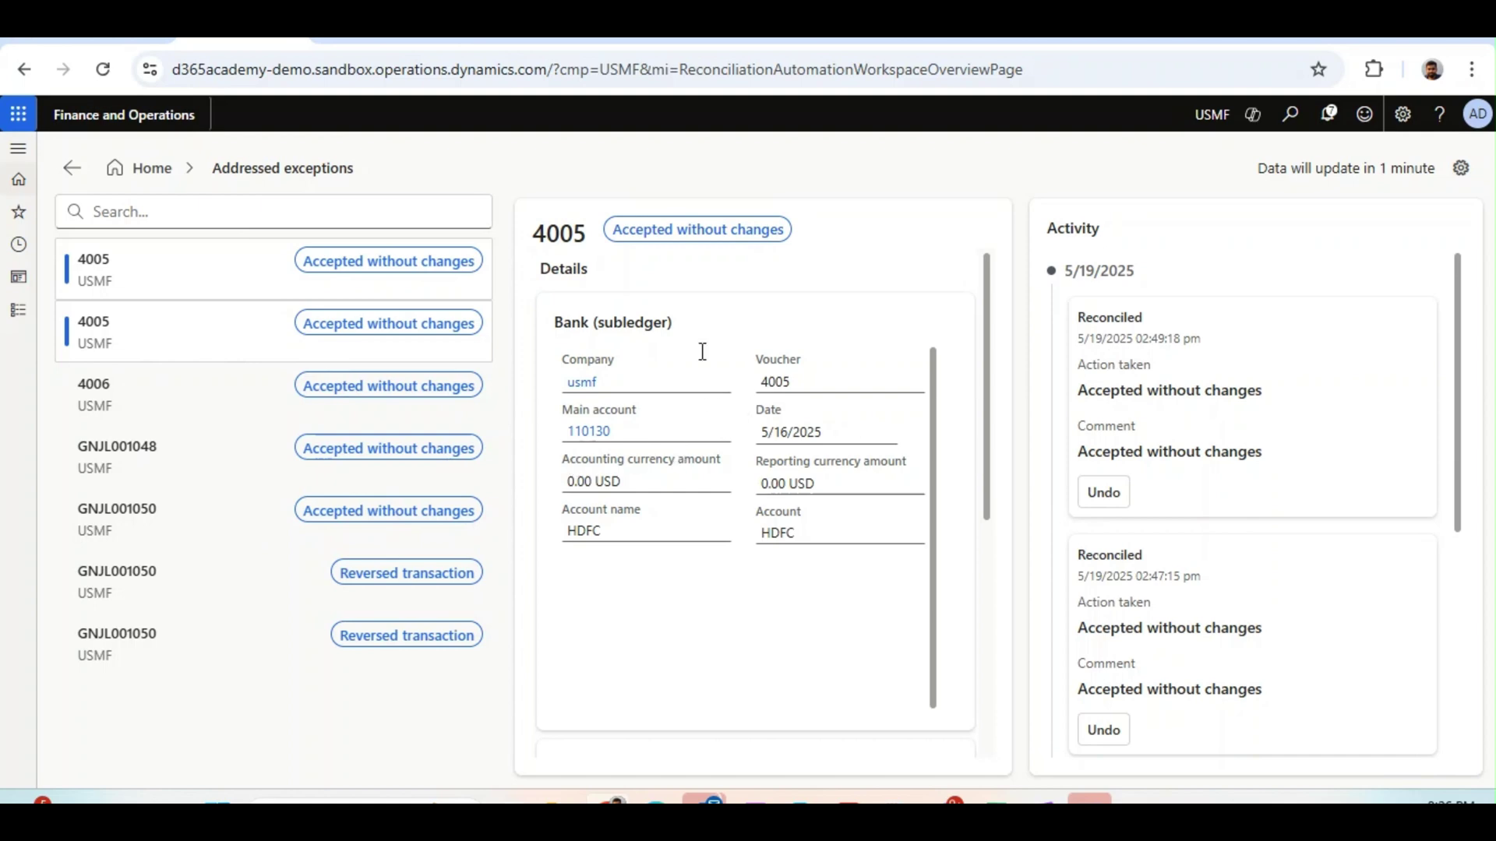
pyautogui.click(404, 296)
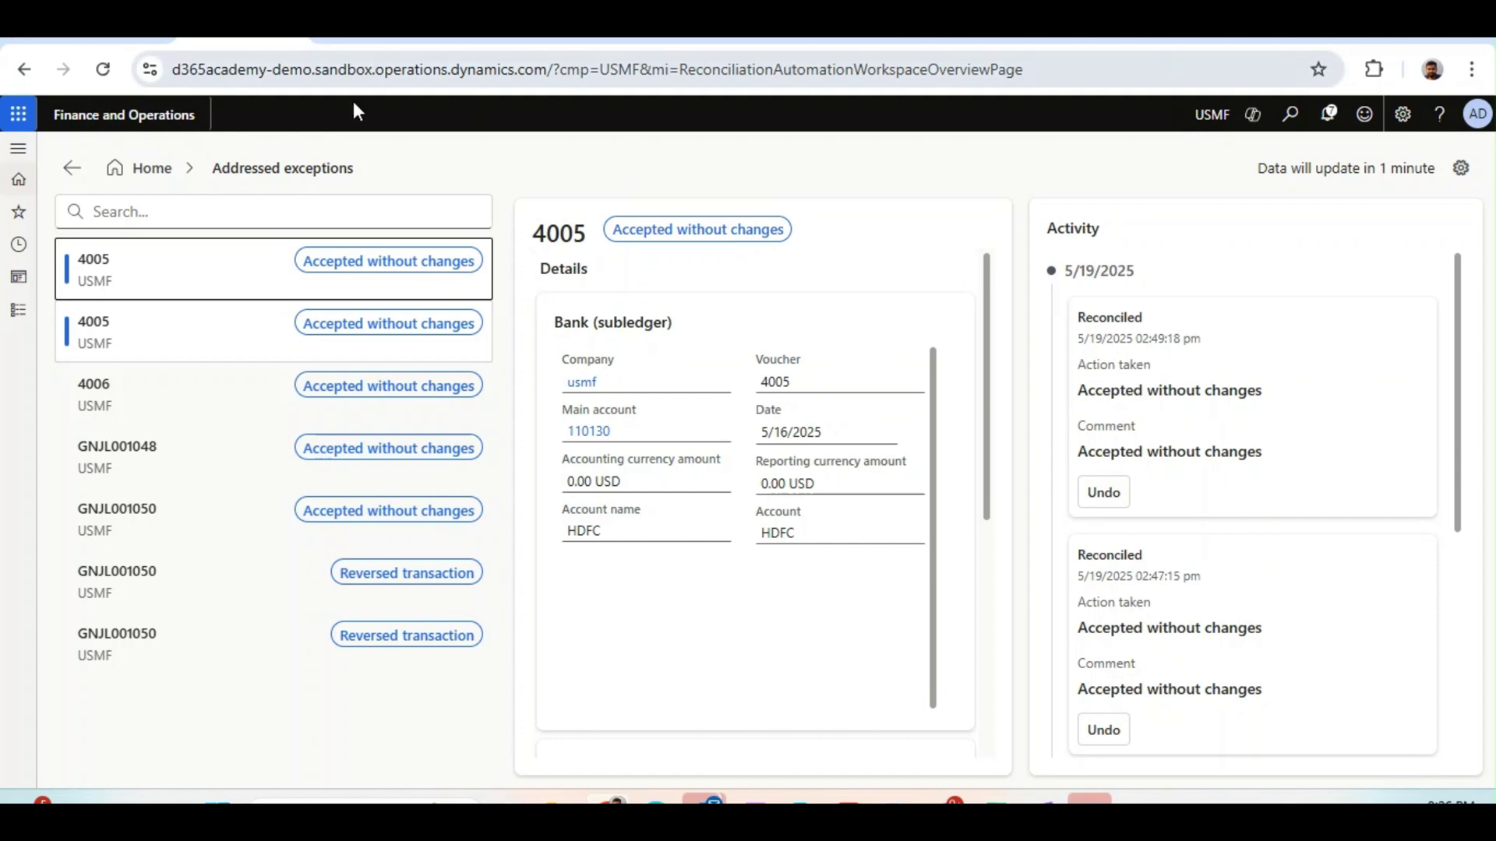
# - Return to the overview, review the six reconciled transactions, then close them and scroll up
pyautogui.click(77, 170)
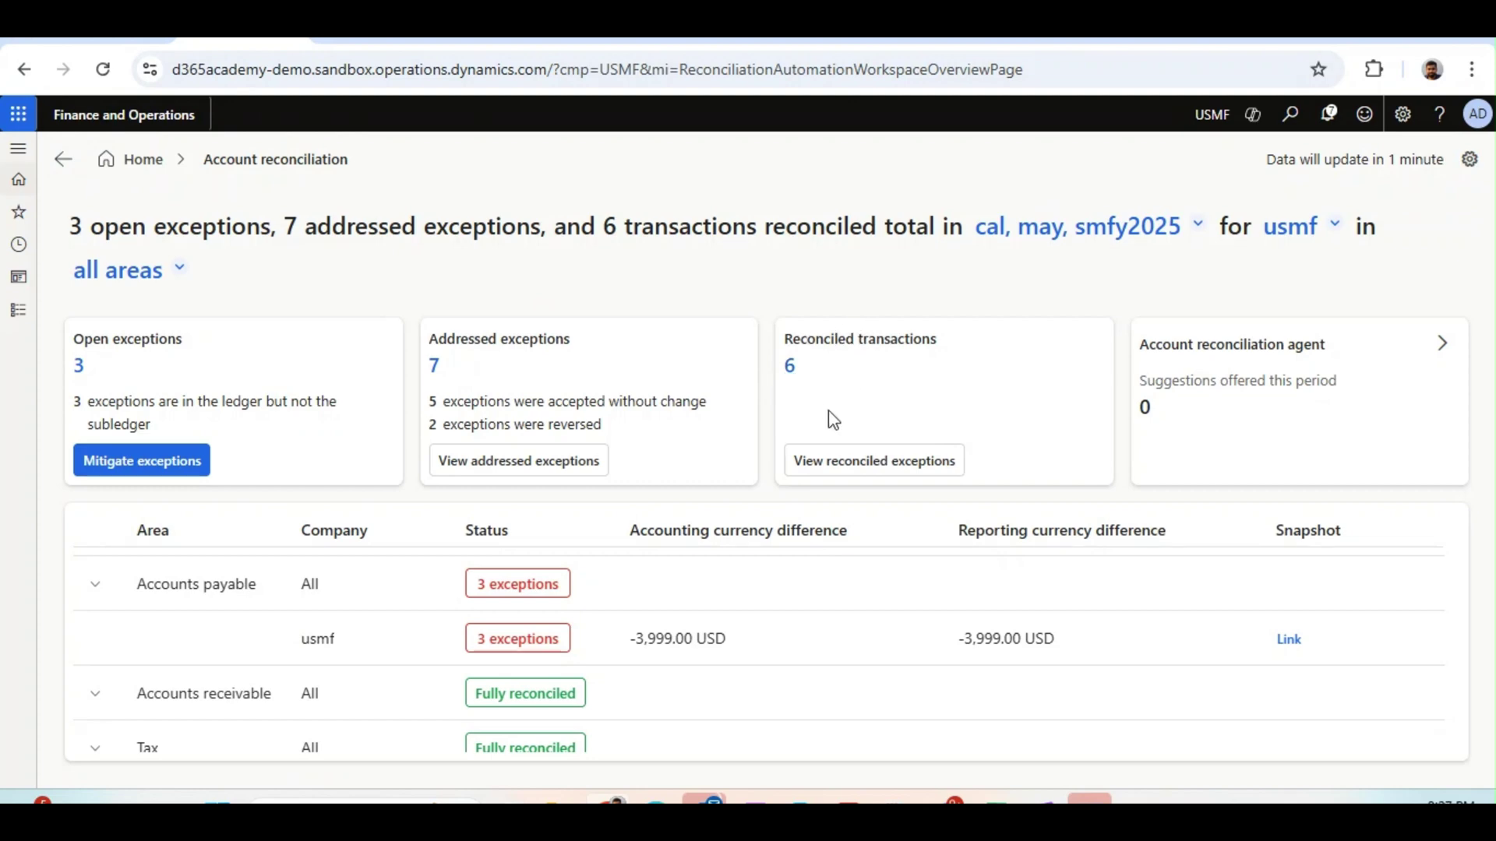
pyautogui.click(854, 472)
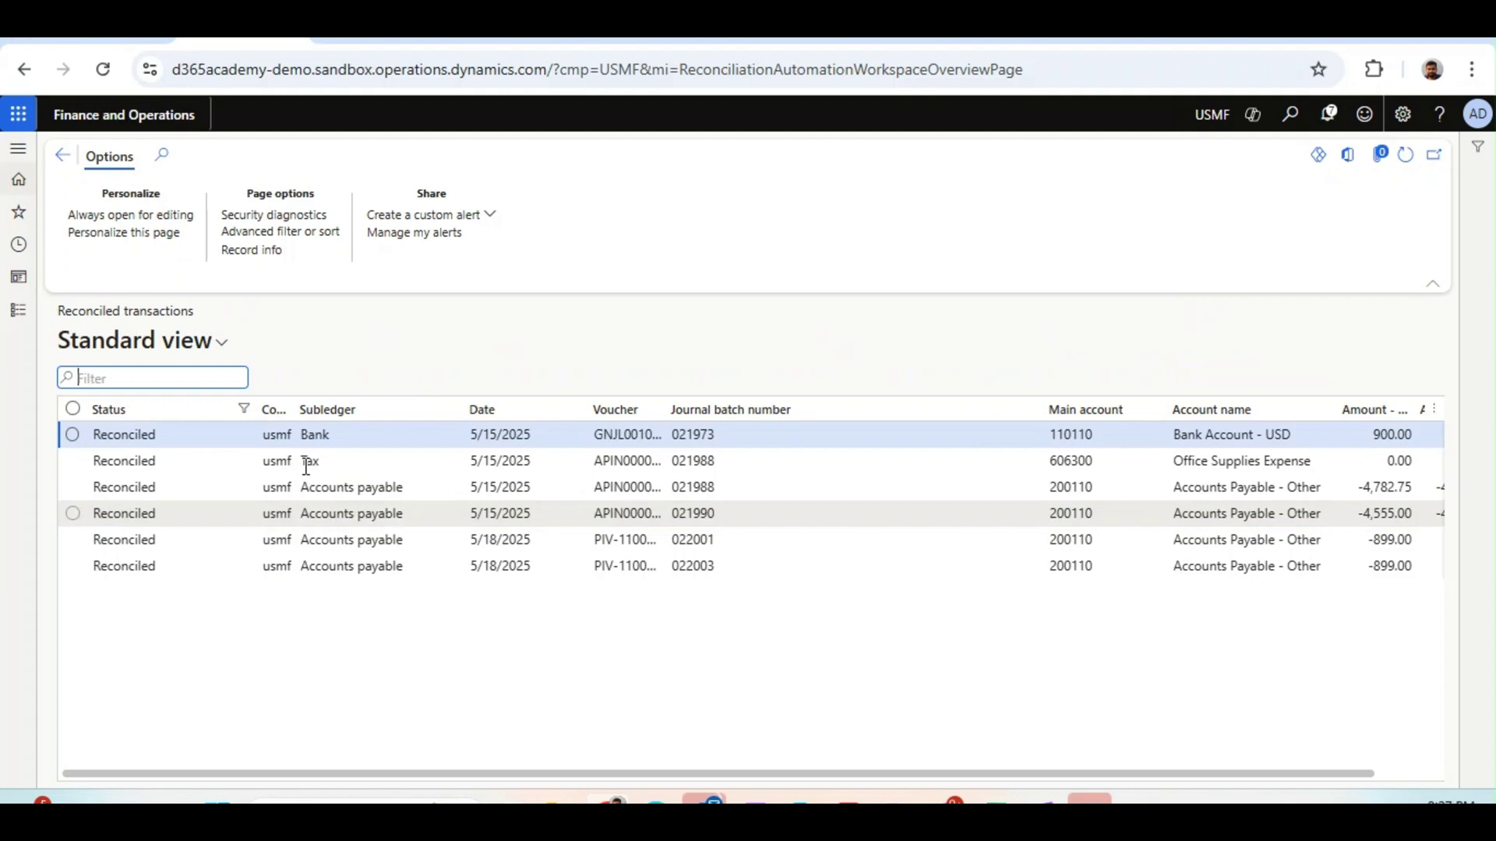
pyautogui.press('Escape')
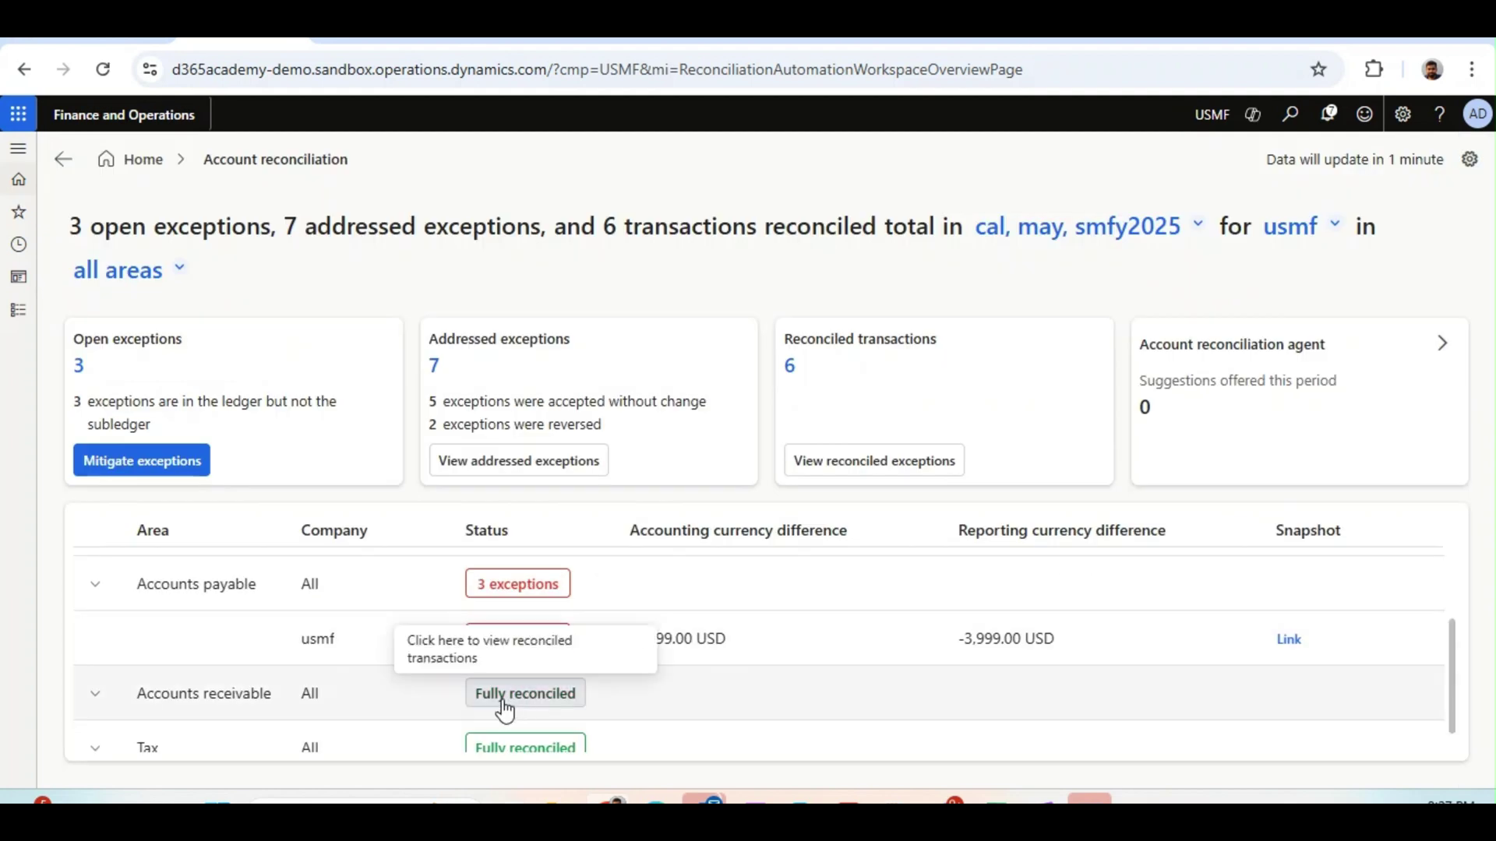
pyautogui.scroll(2, 534, 705)
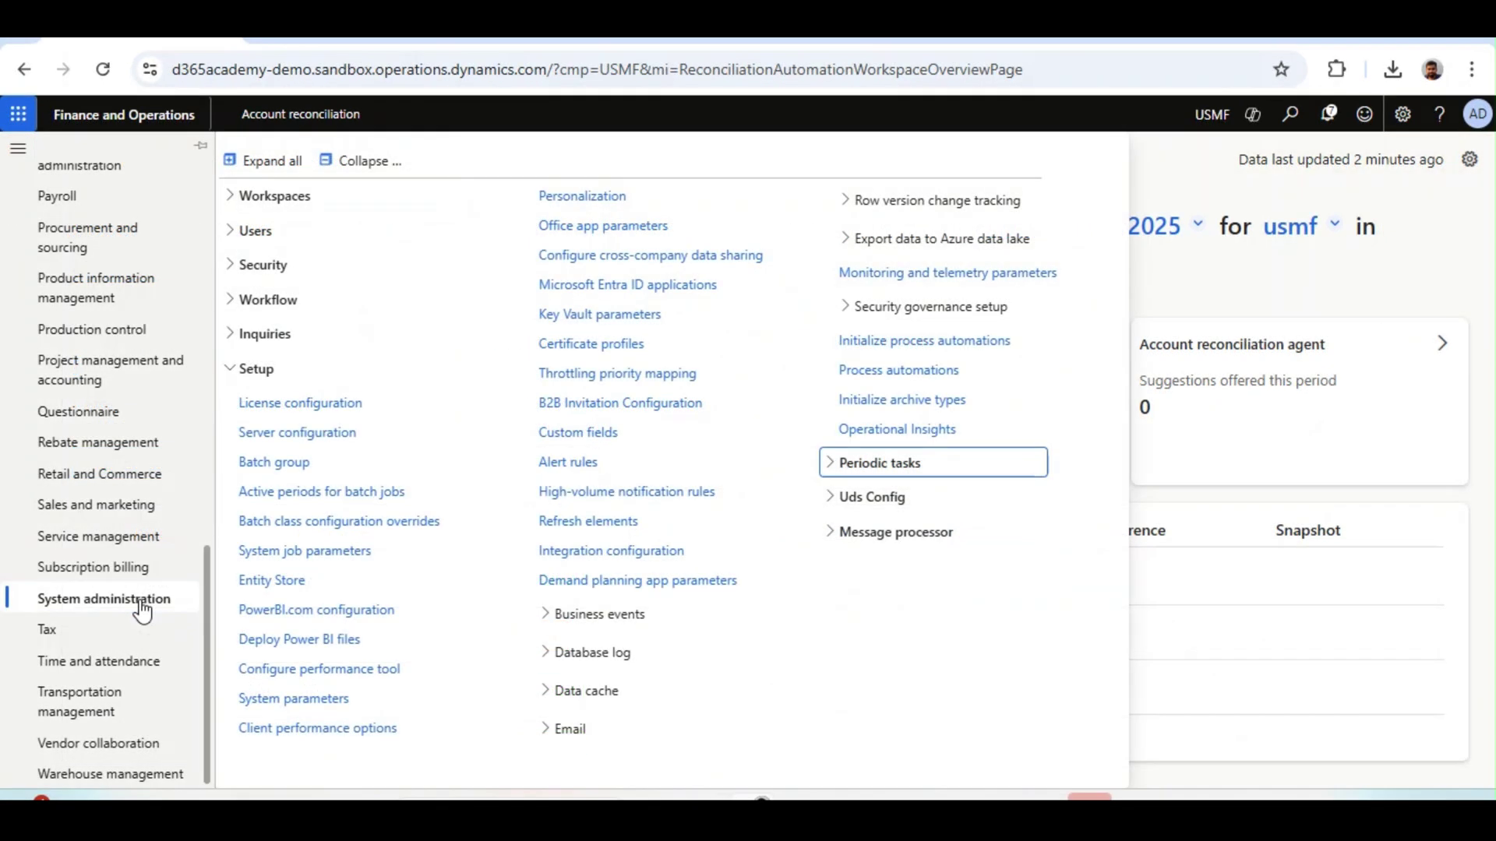
# - In Process automations' Background processes list, select the Automatic account reconciliation process row
pyautogui.click(858, 371)
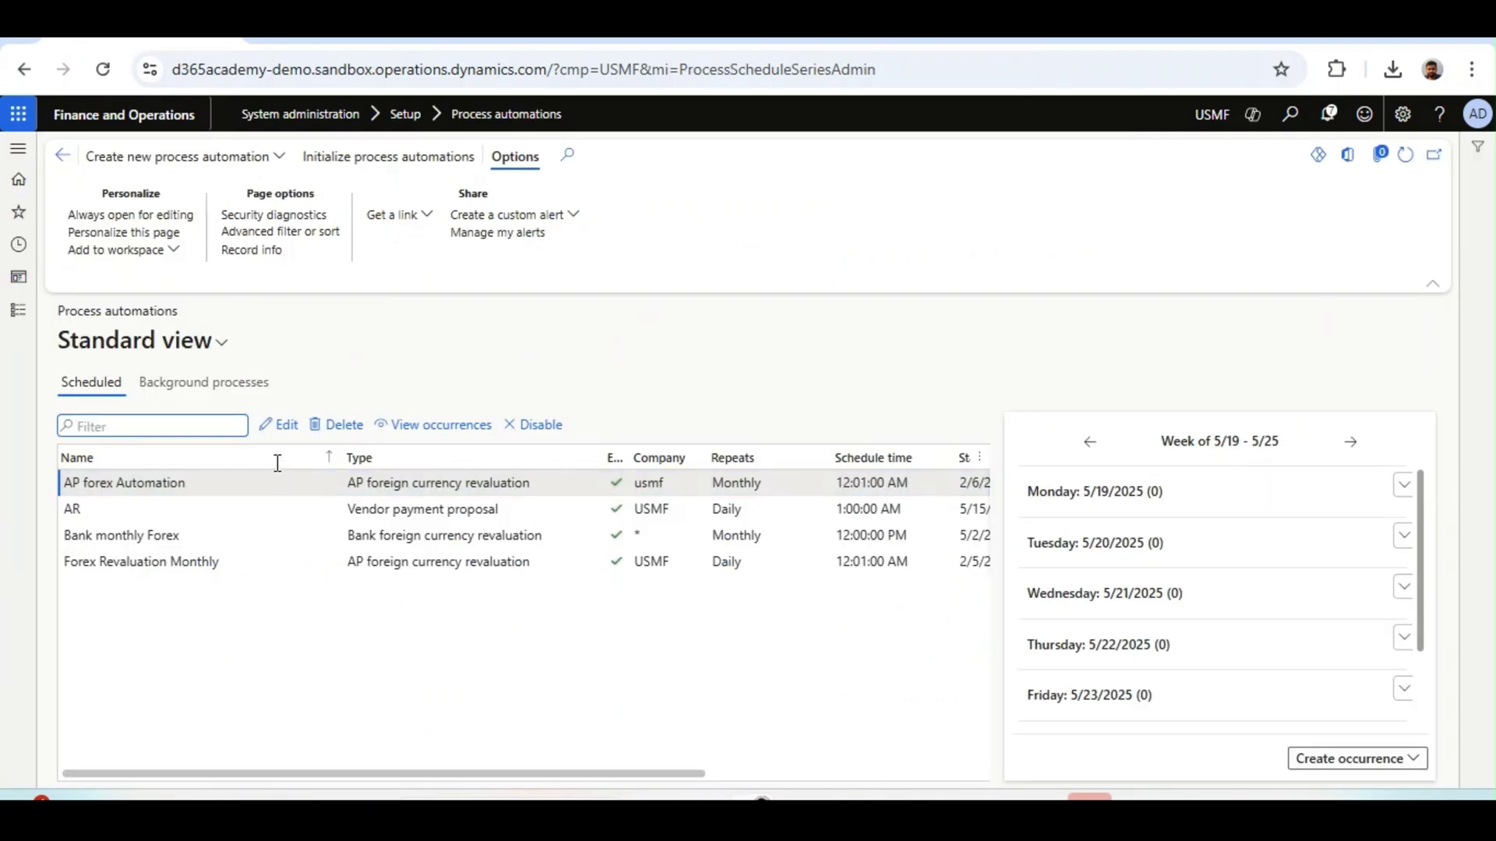
pyautogui.click(198, 391)
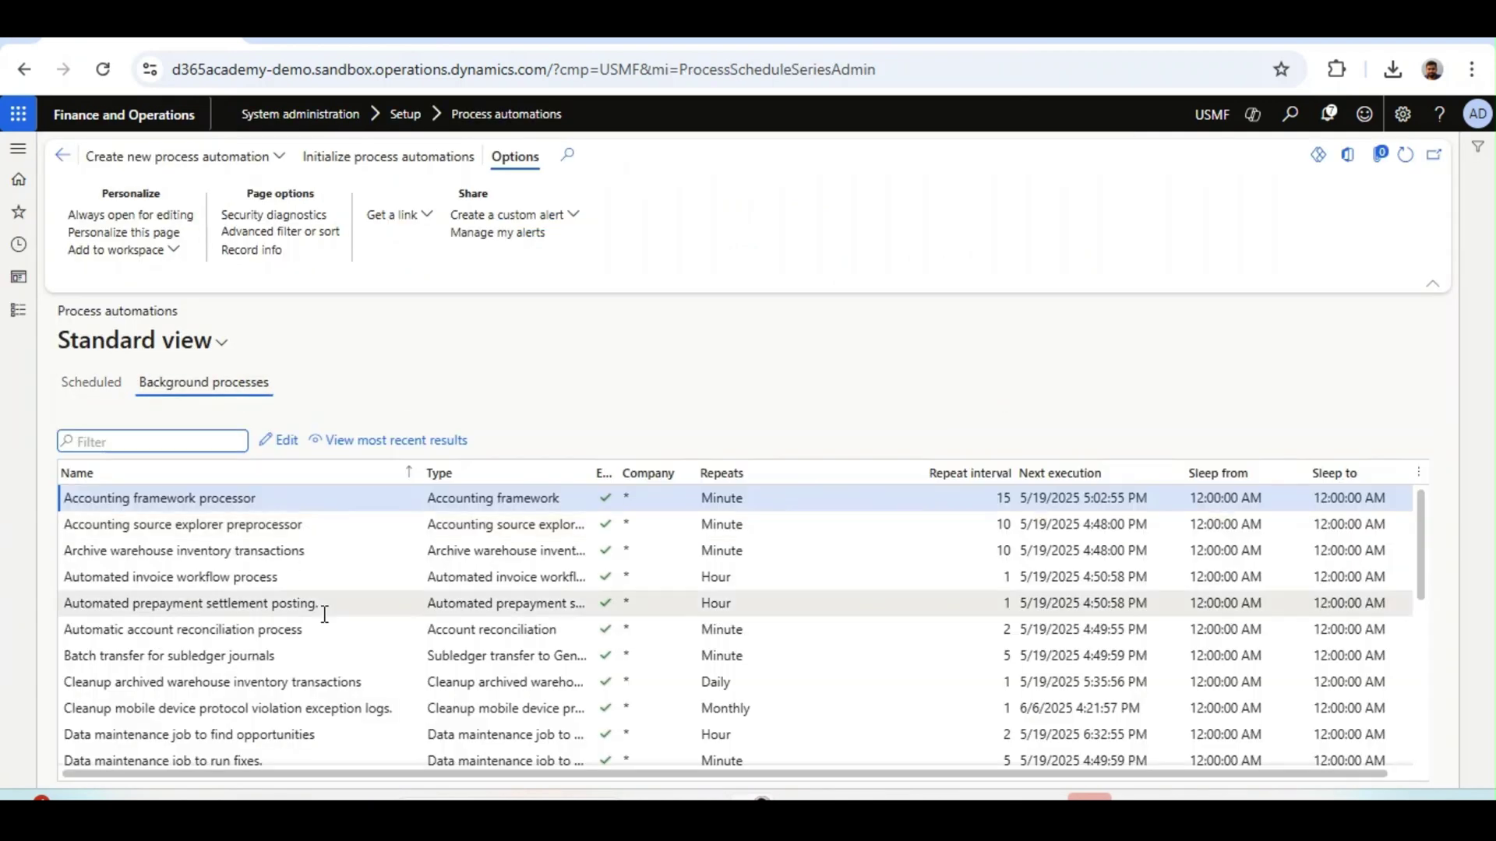
pyautogui.click(329, 633)
pyautogui.moveTo(302, 631); pyautogui.dragTo(63, 631)
pyautogui.click(760, 631)
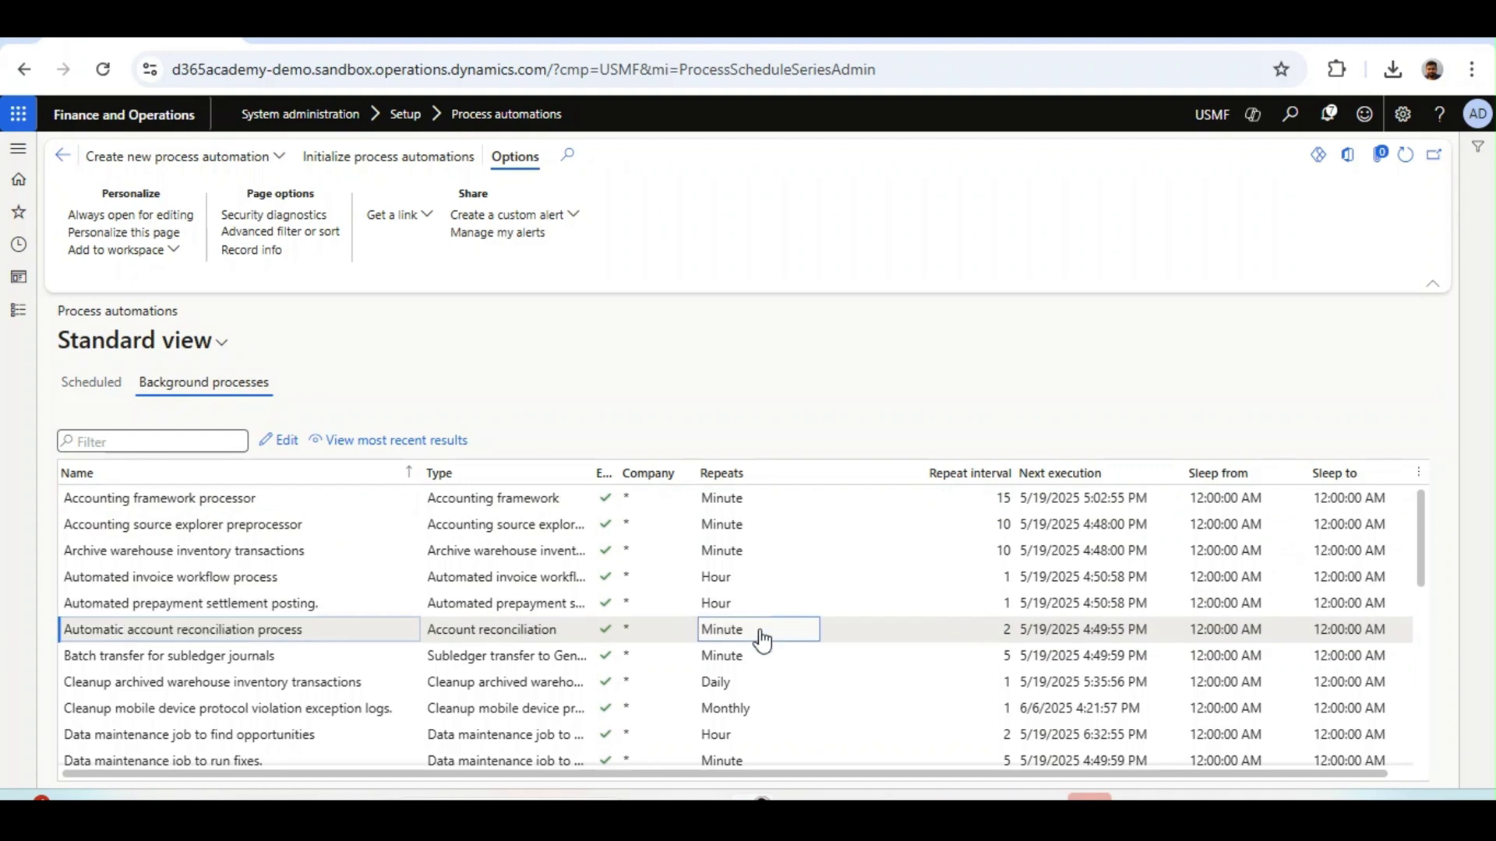
# - Edit the Automatic account reconciliation process, showing its 2-minute repeat interval
pyautogui.click(288, 440)
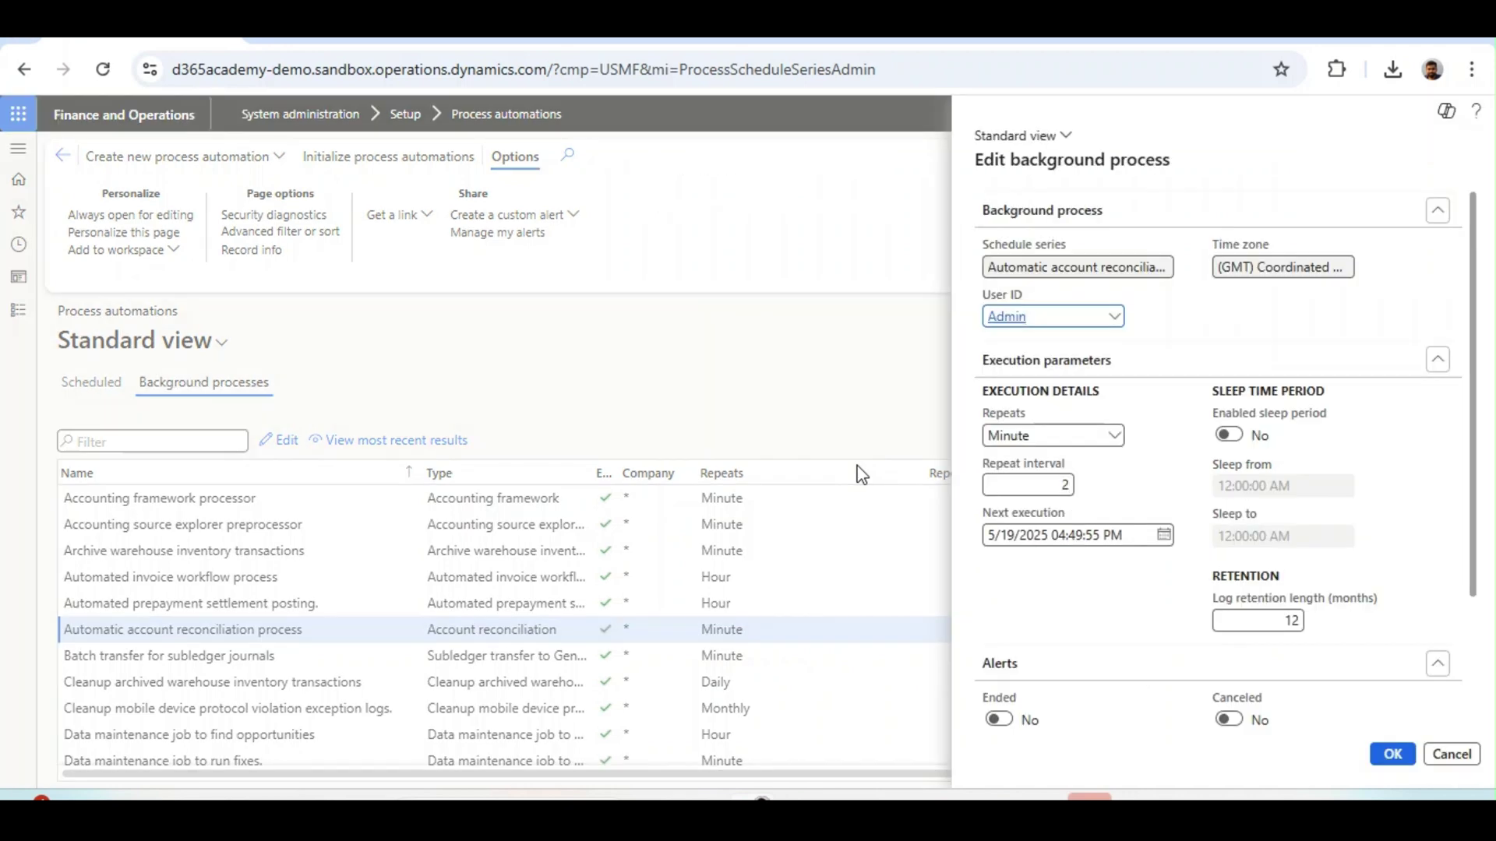